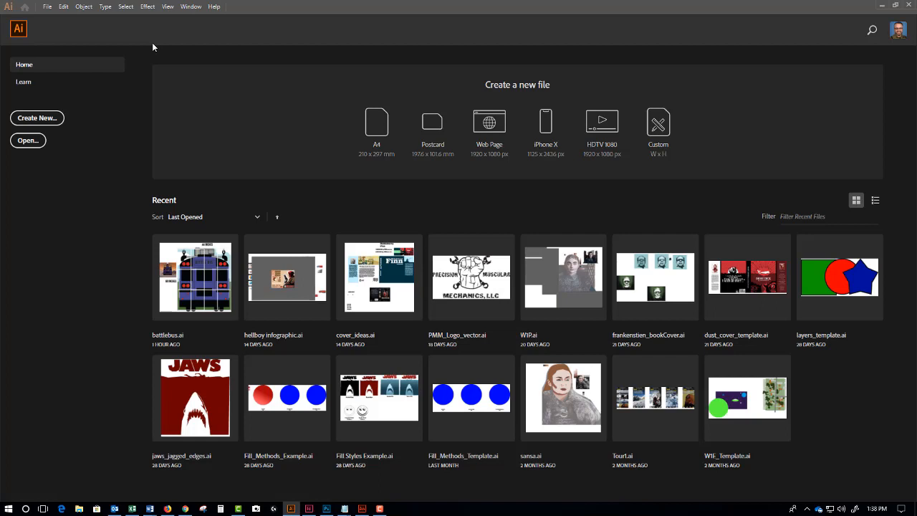
- Create a new web document from the Common 1366 x 768 px preset
key(ctrl+n)
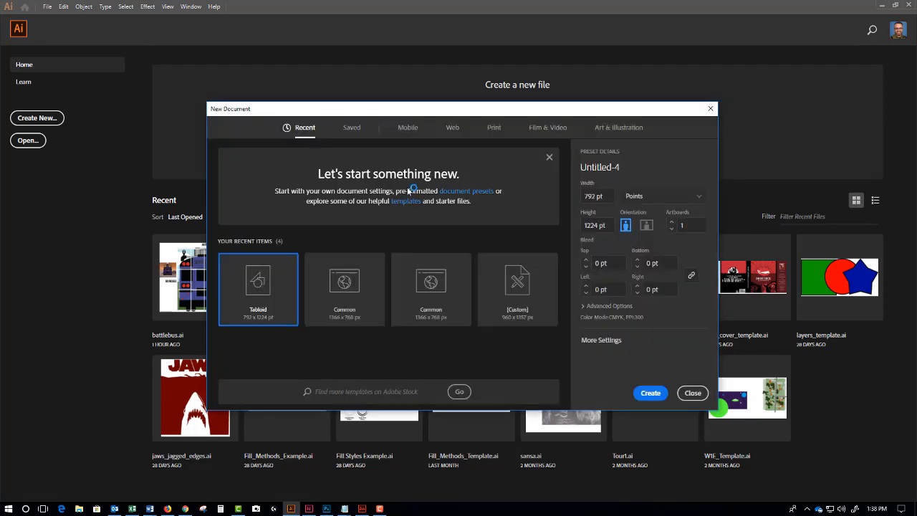
click(453, 129)
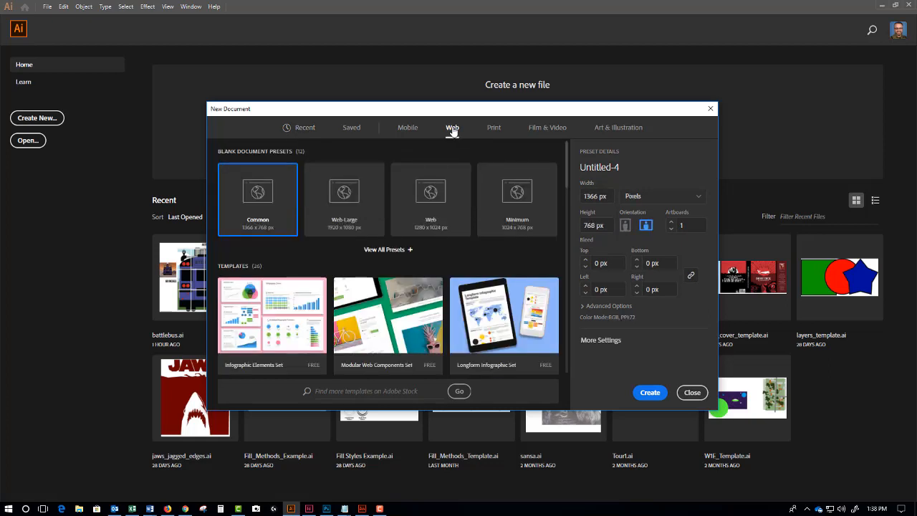
click(650, 394)
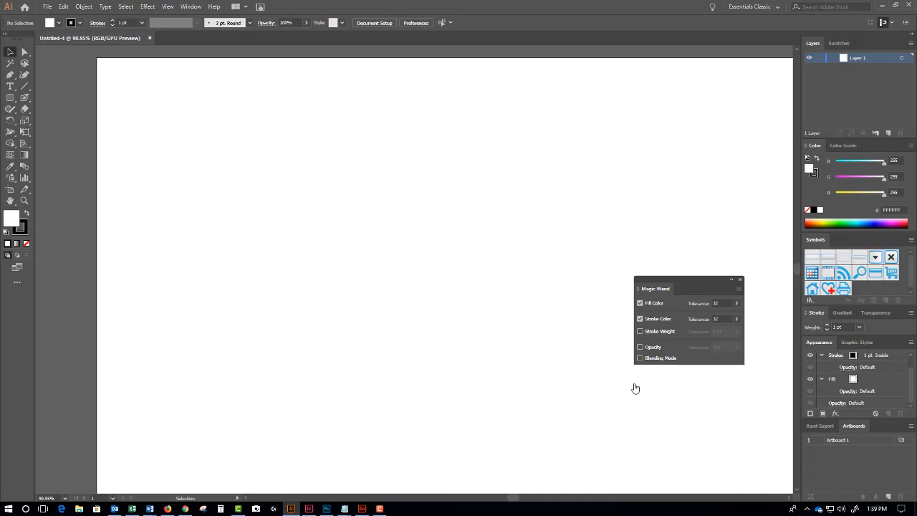
- Draw a circle in the upper right of the artboard with no outline
click(740, 280)
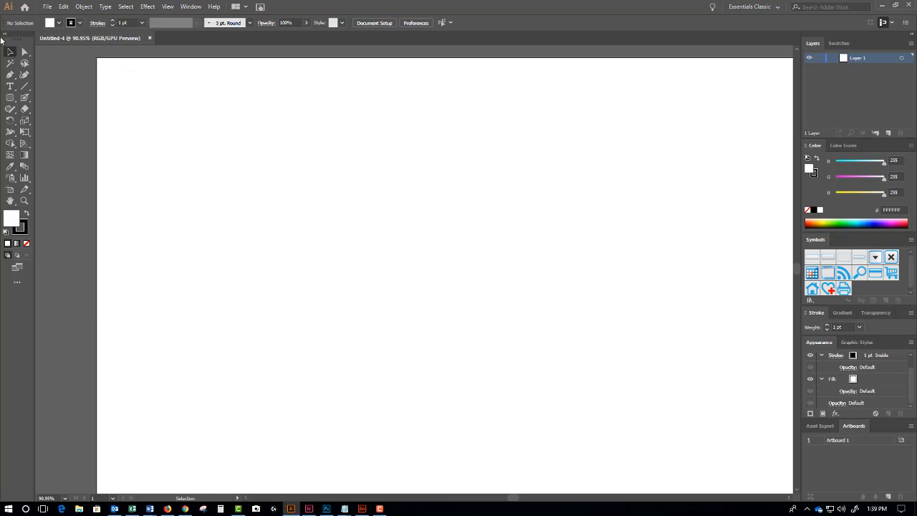
click(11, 100)
click(11, 99)
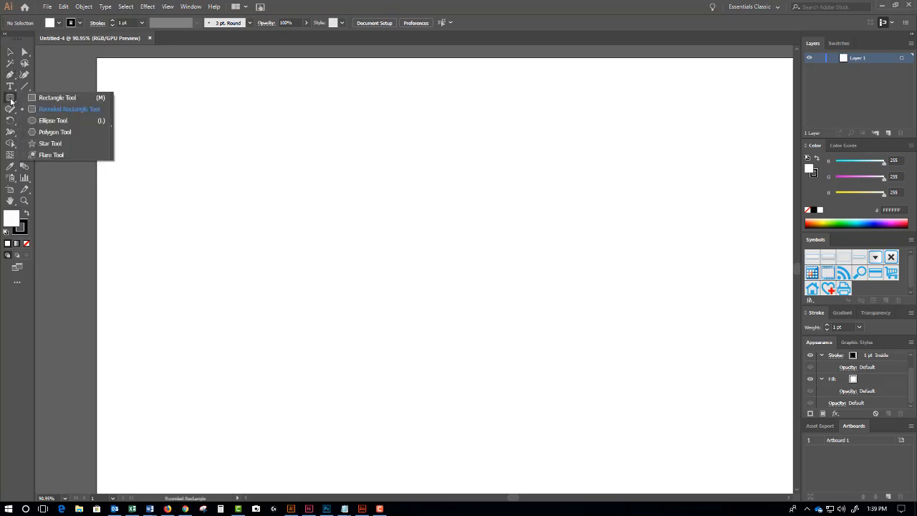
click(36, 121)
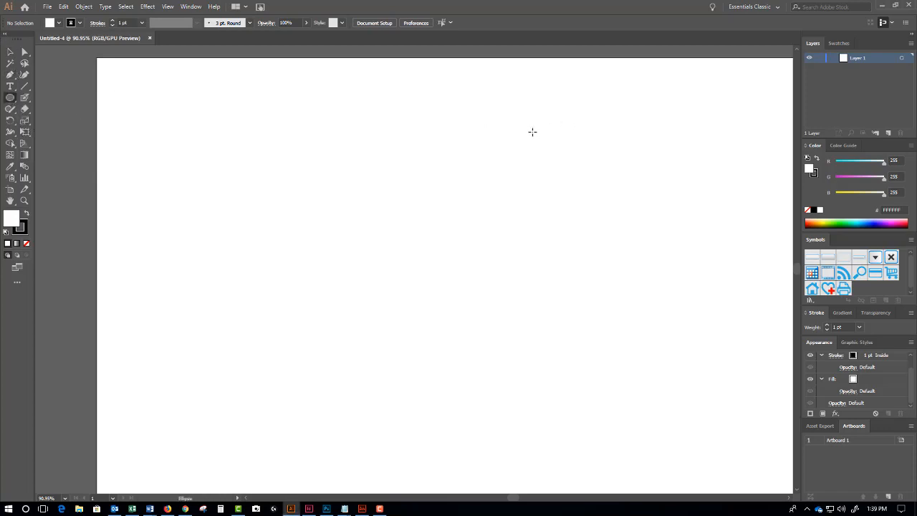
drag(532, 132, 616, 232)
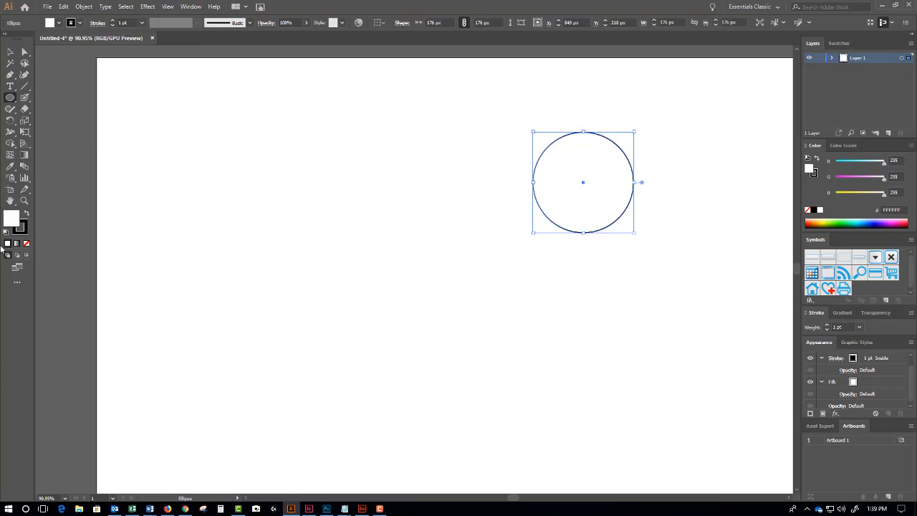
click(23, 231)
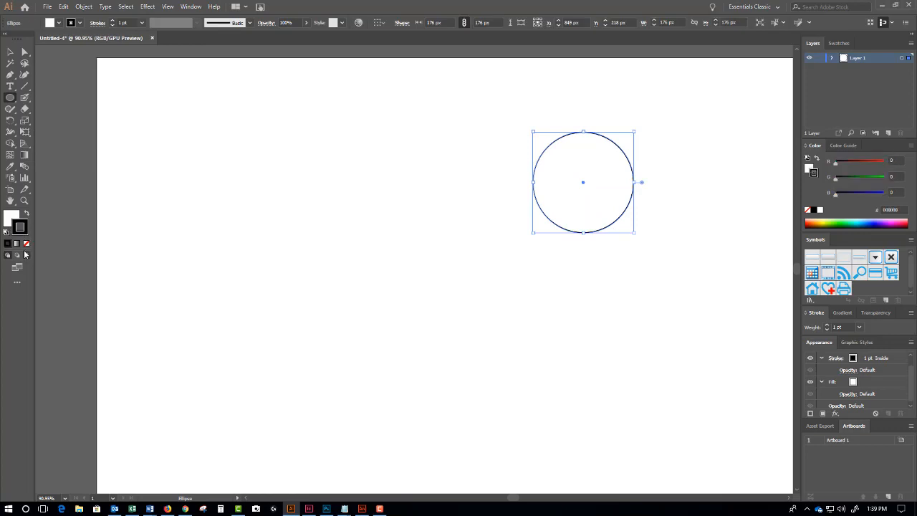
click(27, 243)
- Fill the circle red (FC0013) and draw a square to its left
double_click(8, 219)
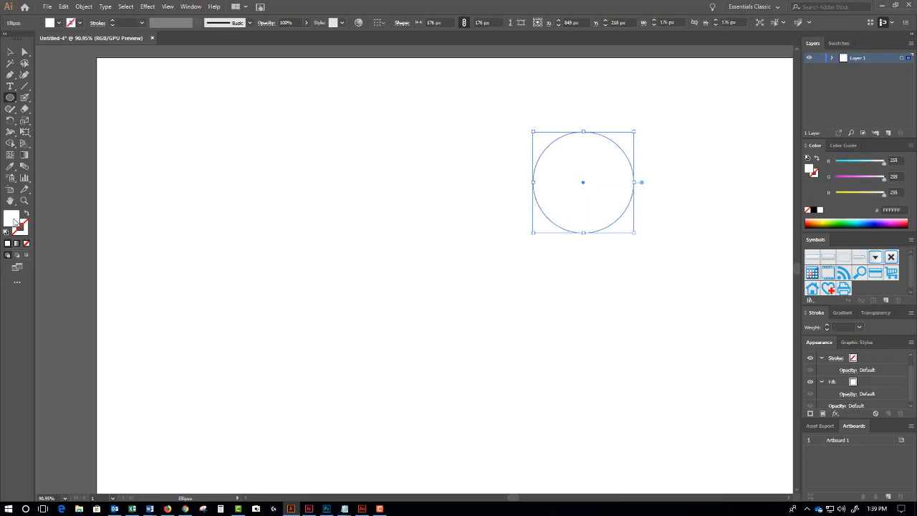
text(ffffff)
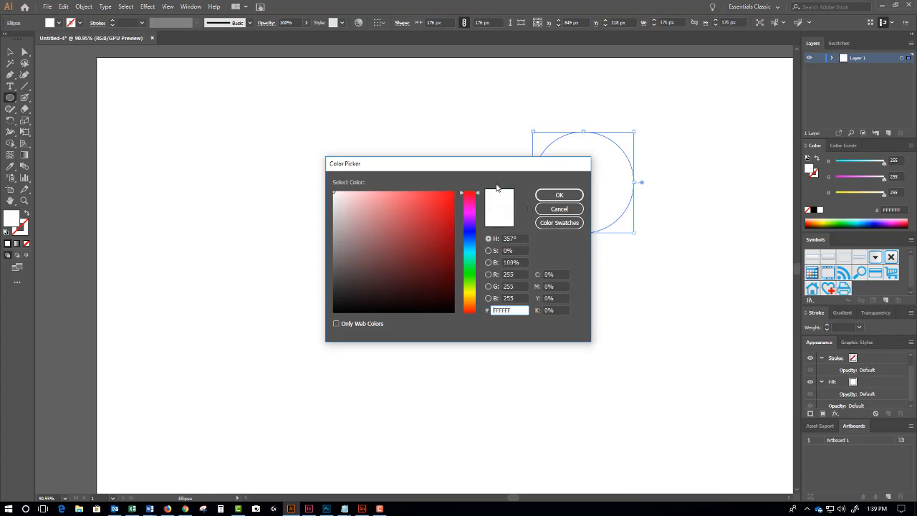
click(558, 195)
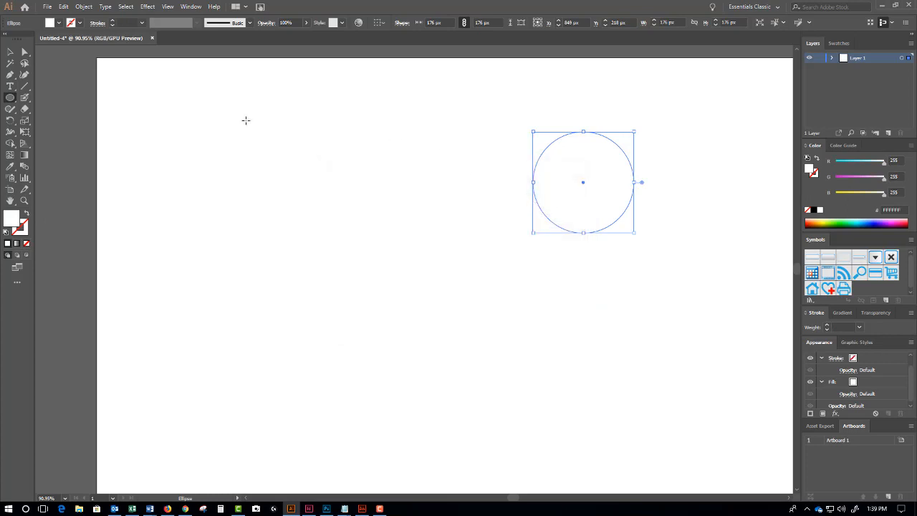
double_click(10, 223)
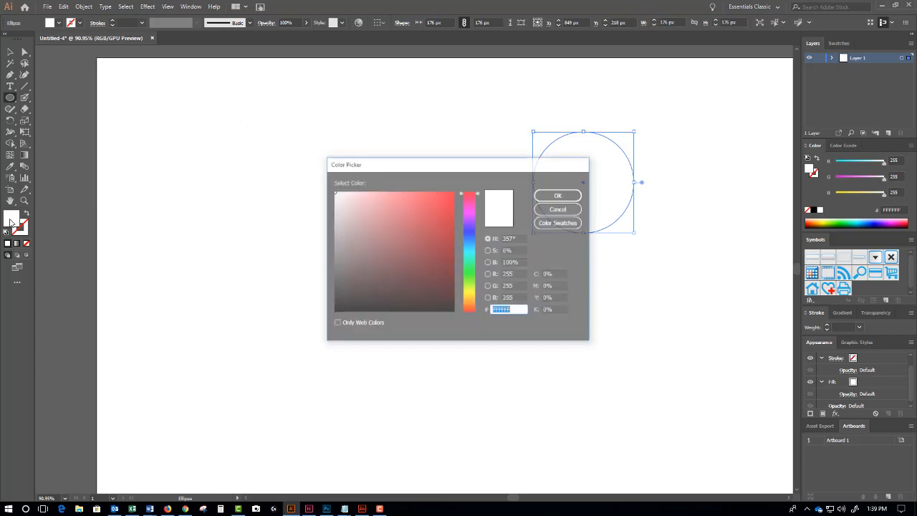
text(fc0013)
click(539, 195)
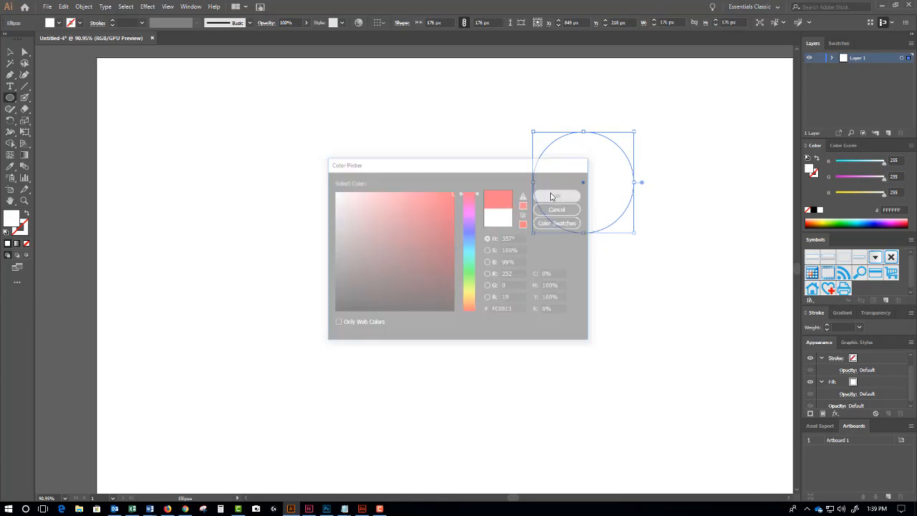
drag(9, 100, 32, 96)
drag(414, 139, 462, 213)
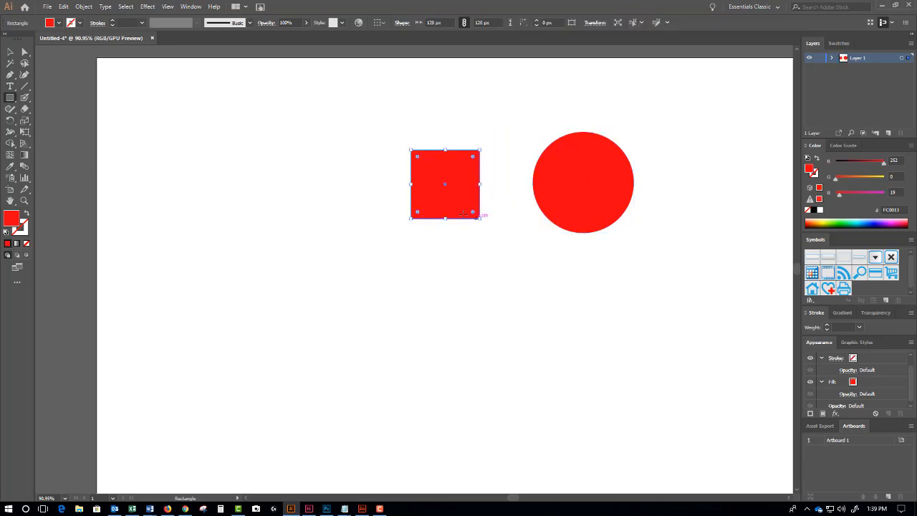
- Fill the square blue (001EF9) in the Color Picker
double_click(11, 220)
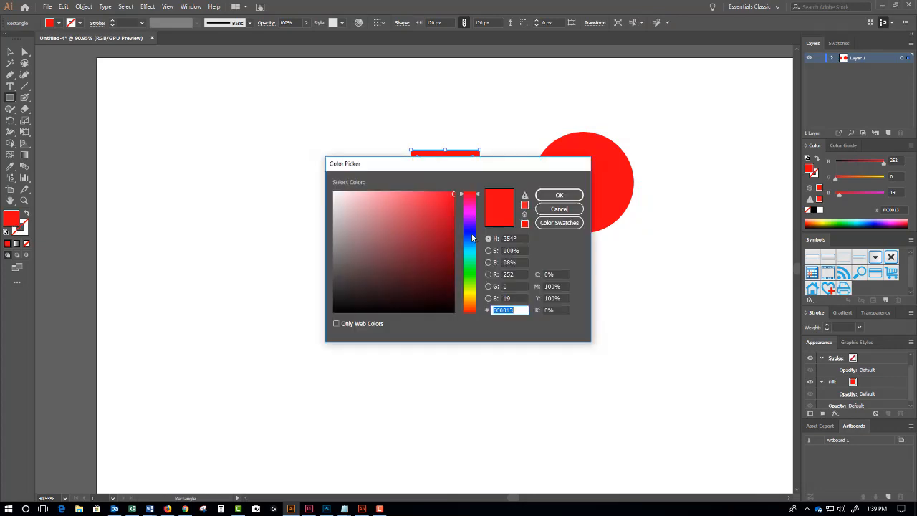
click(476, 234)
click(563, 194)
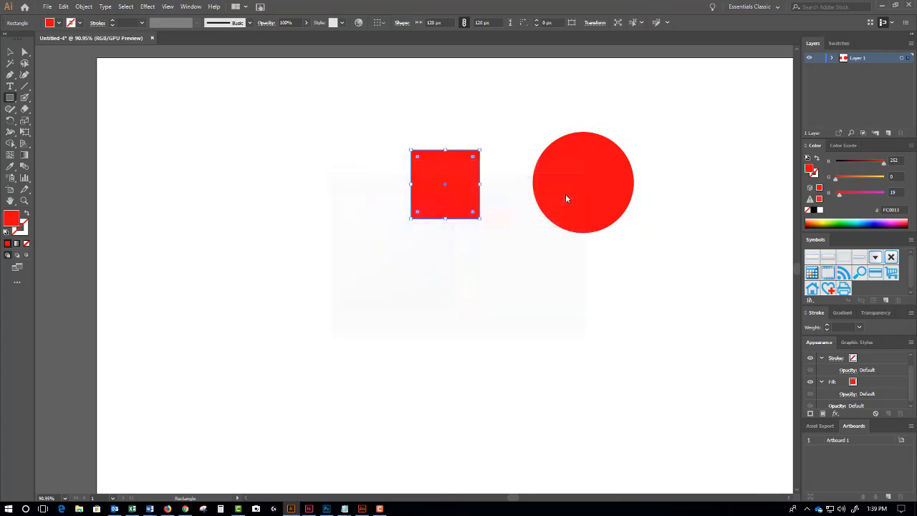
- Draw a star left of the blue square and fill it green
click(10, 99)
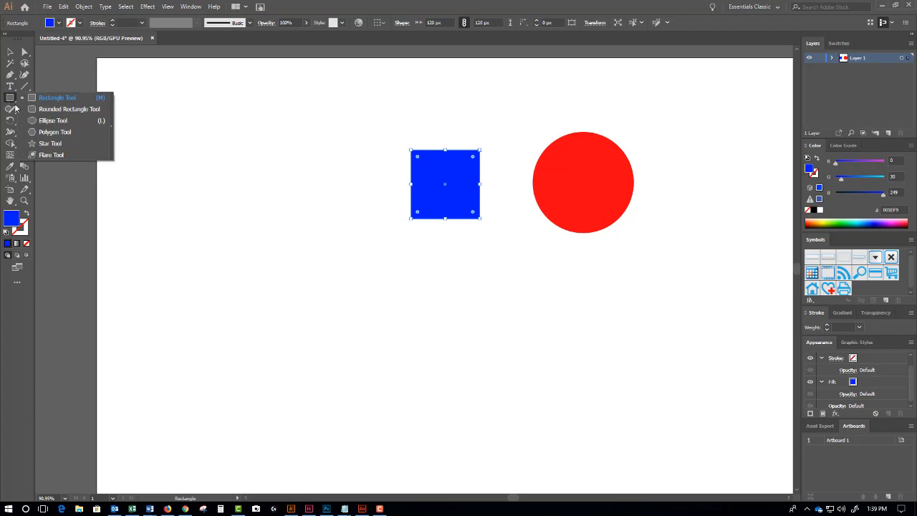
click(37, 143)
drag(312, 176, 336, 203)
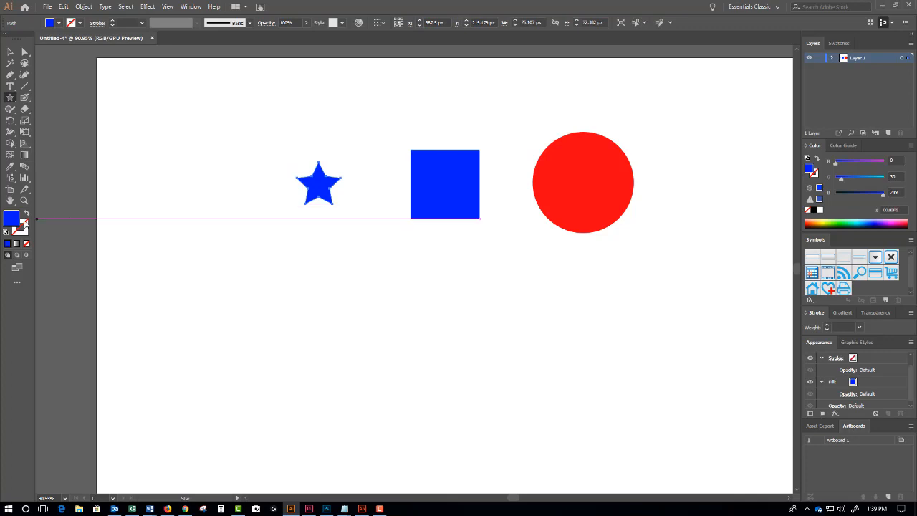
double_click(16, 222)
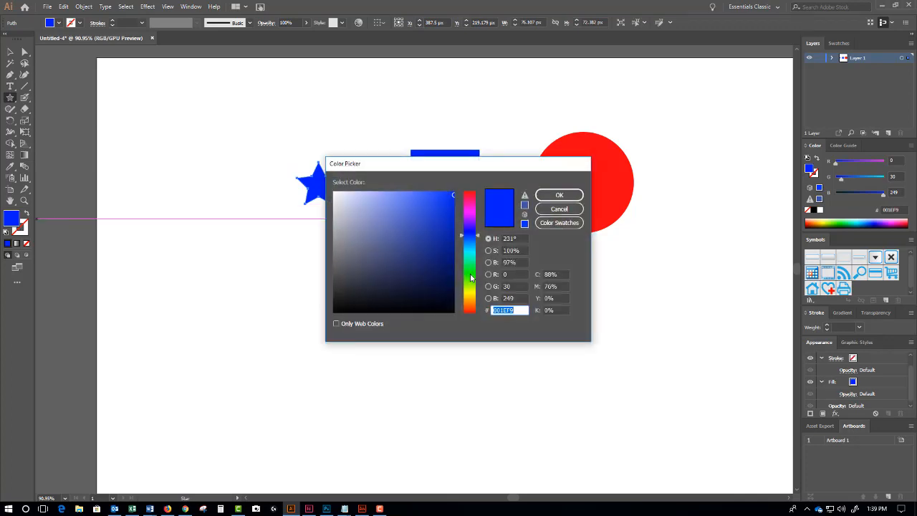
click(470, 278)
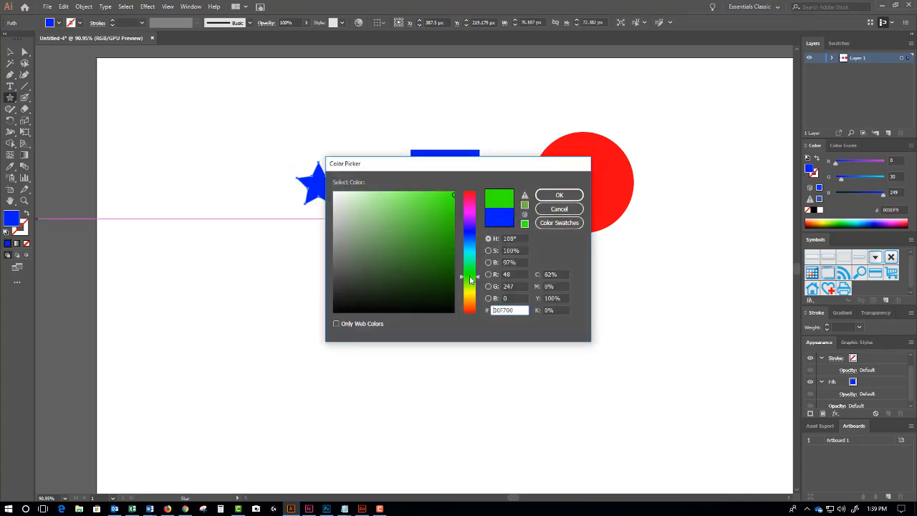
click(558, 197)
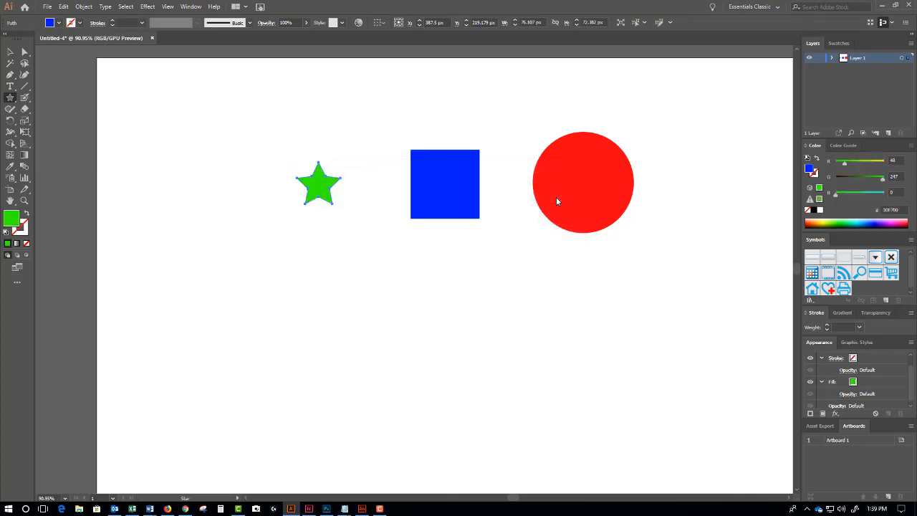
- Adjust the star's green fill to 25AA00 and deselect it
double_click(12, 220)
click(453, 263)
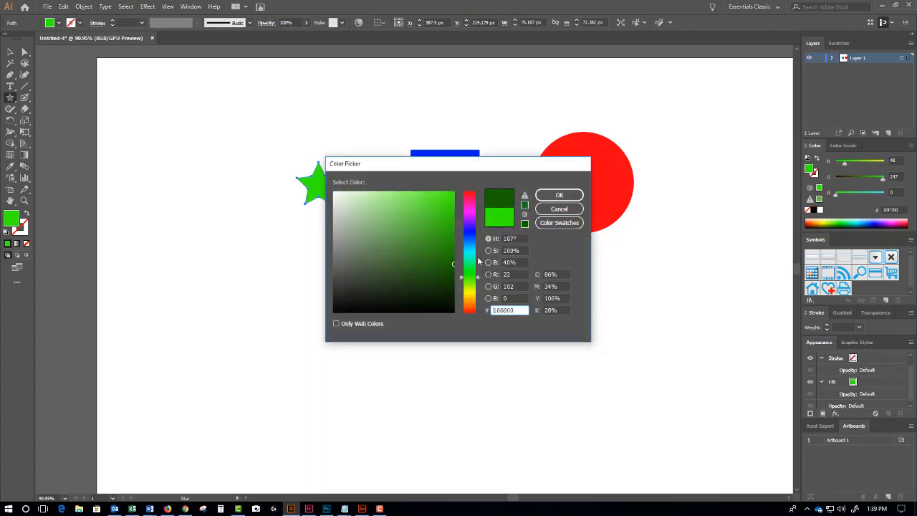
click(453, 232)
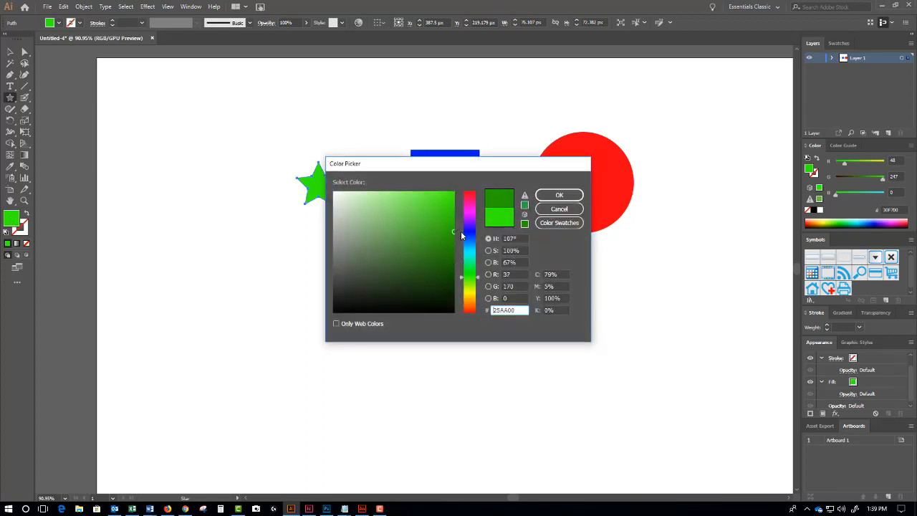
click(558, 196)
key(v)
click(175, 93)
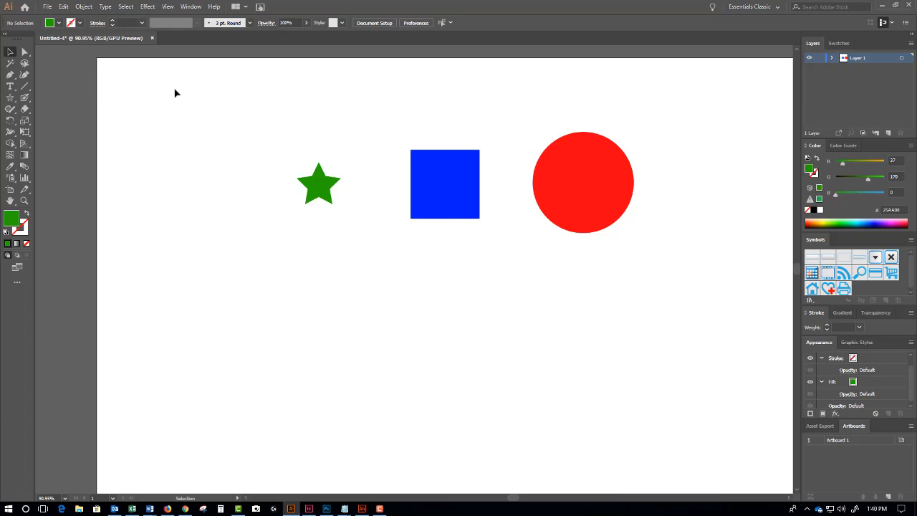
- Blend the star, square and circle together with Object > Blend > Make
drag(255, 110, 691, 270)
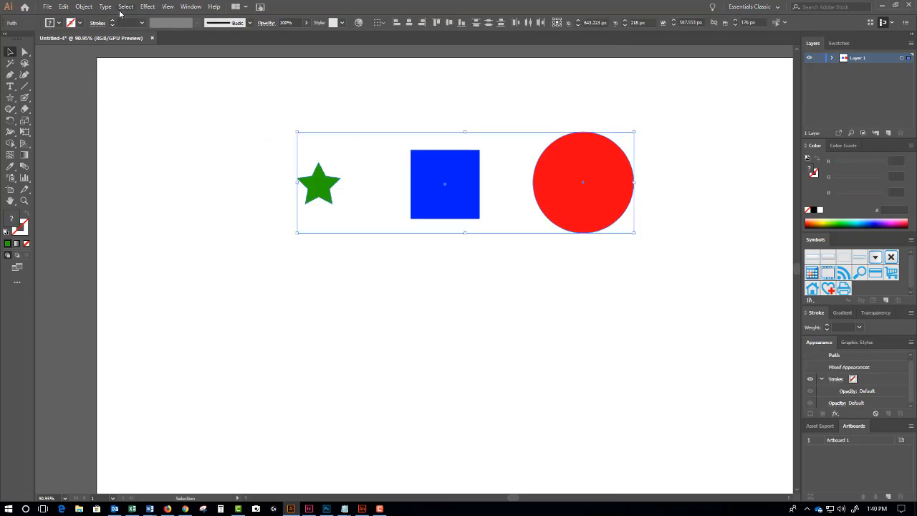
click(84, 6)
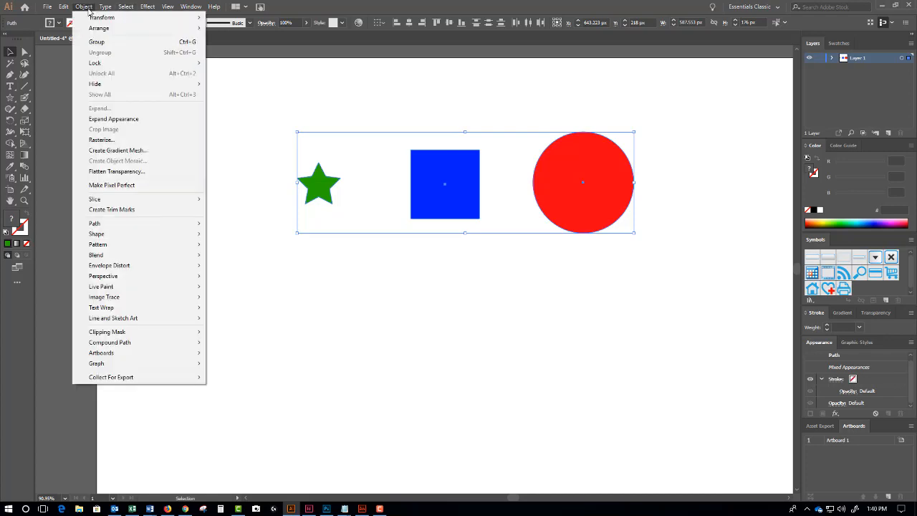
mouse_move(182, 255)
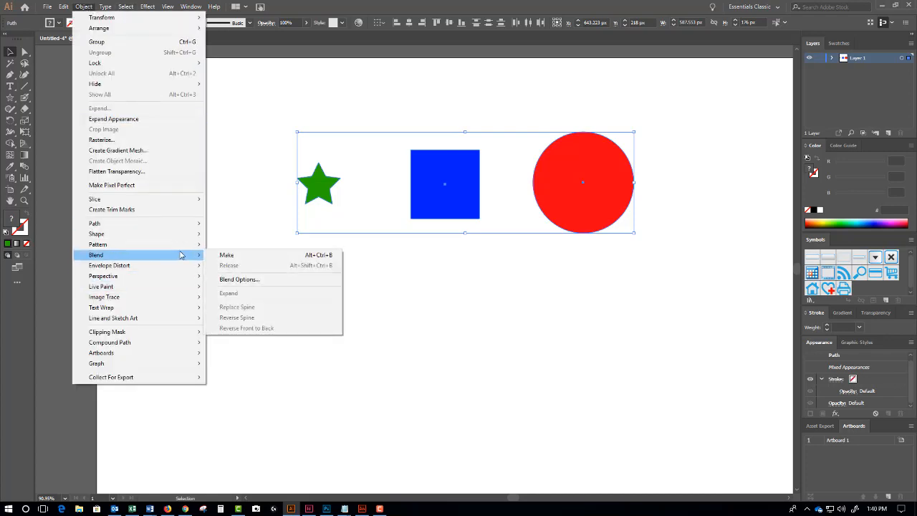
click(250, 255)
click(250, 255)
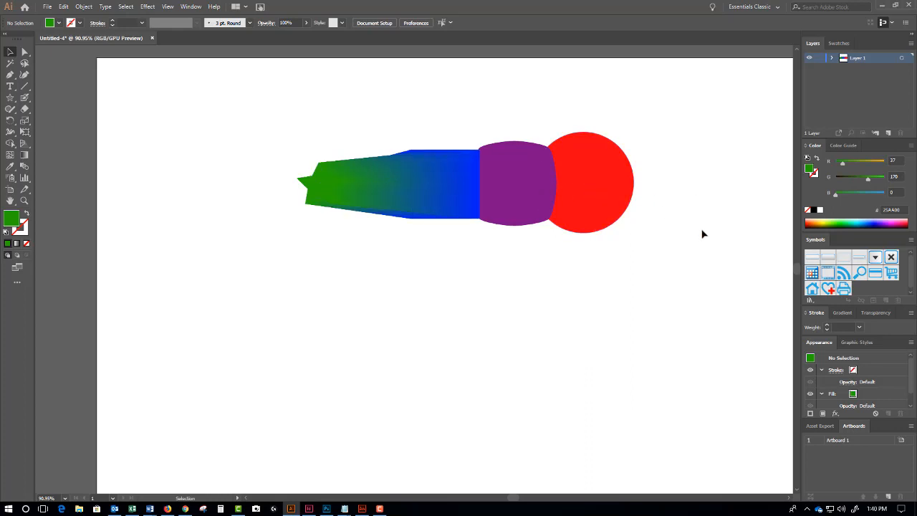
- Expand Layer 1 and the blend in Layers, then release it into separate shapes
click(831, 58)
click(843, 67)
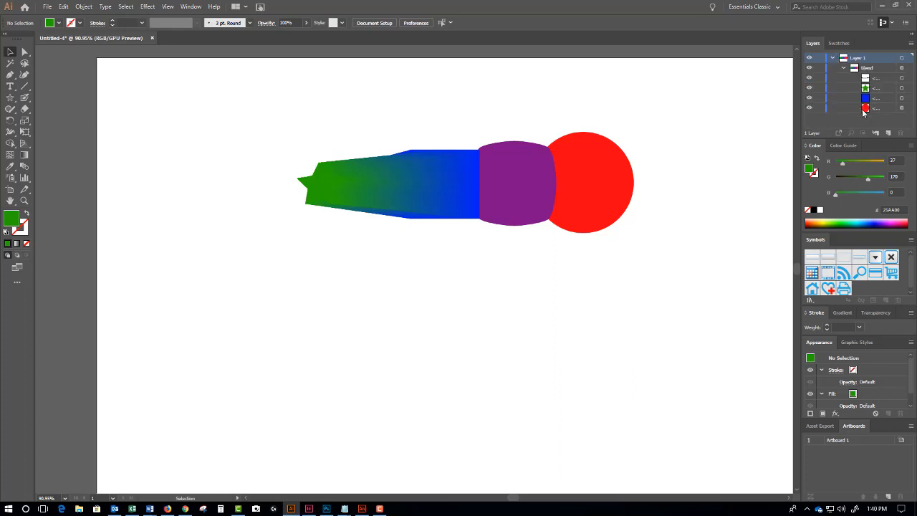
key(ctrl+z)
click(566, 289)
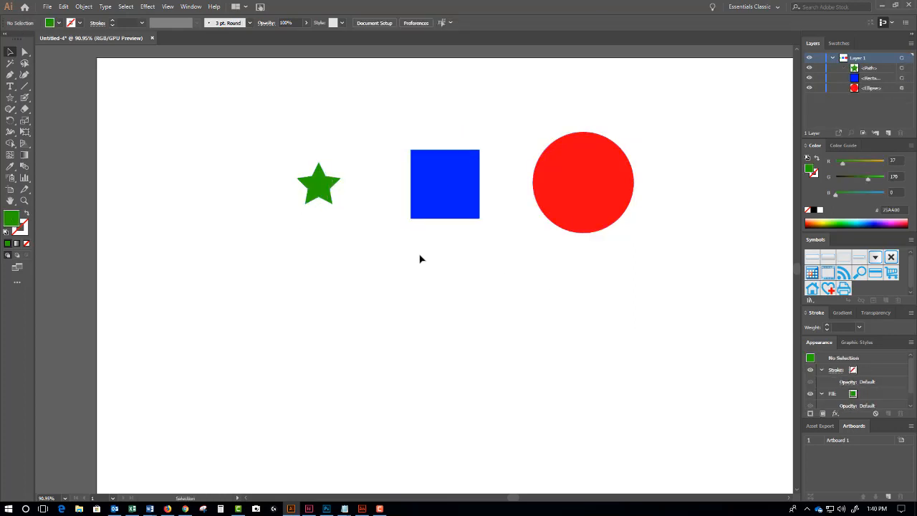
- With the Blend Tool, join the red circle, blue square and green star, undoing false starts
click(25, 169)
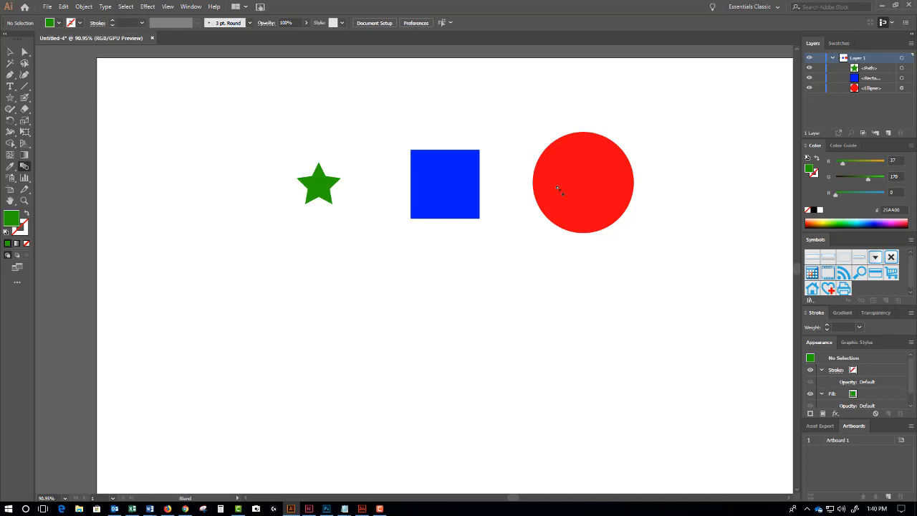
click(439, 188)
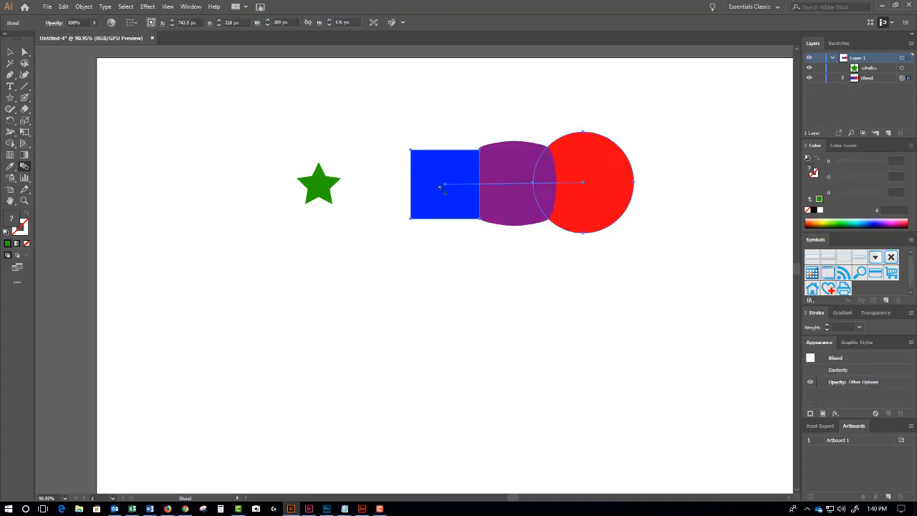
click(326, 186)
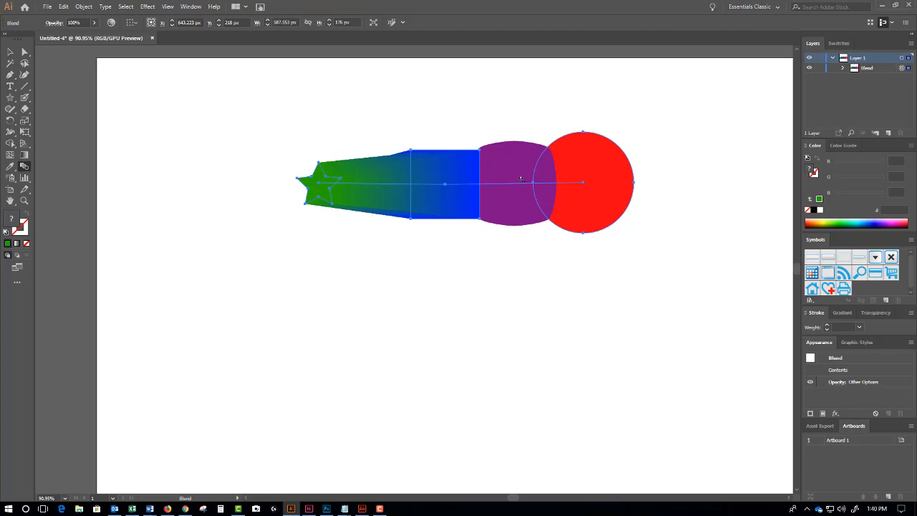
key(v)
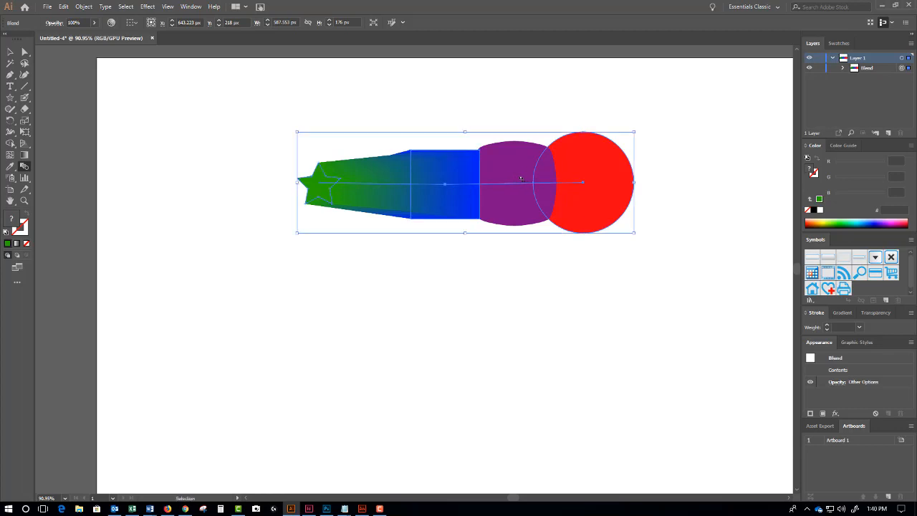
key(ctrl+z)
key(ctrl+z)
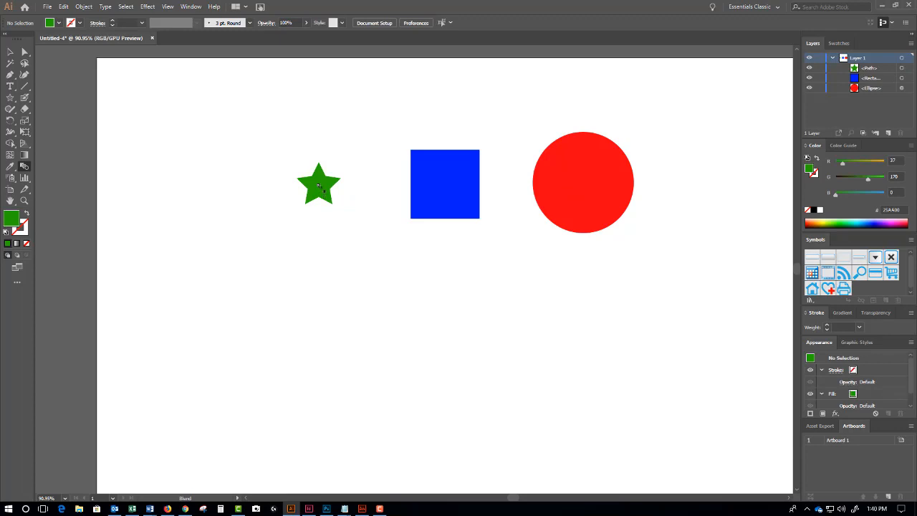
click(440, 188)
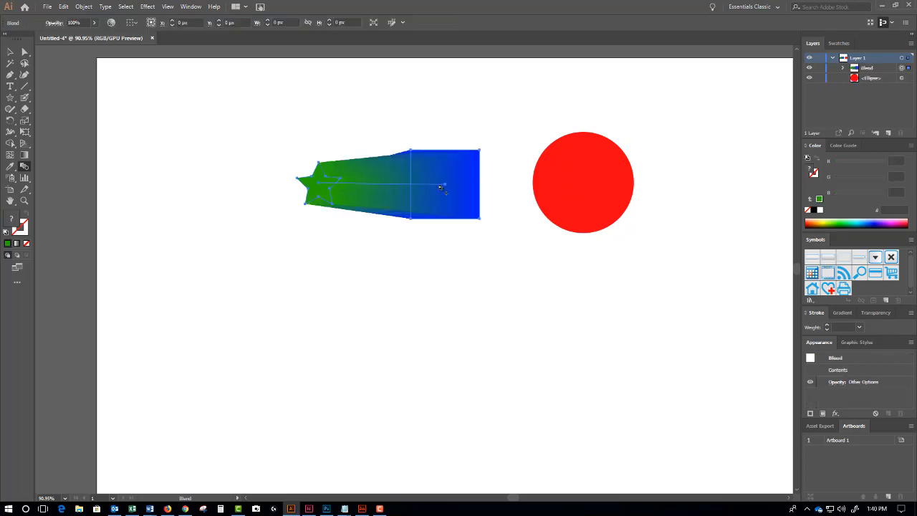
click(591, 185)
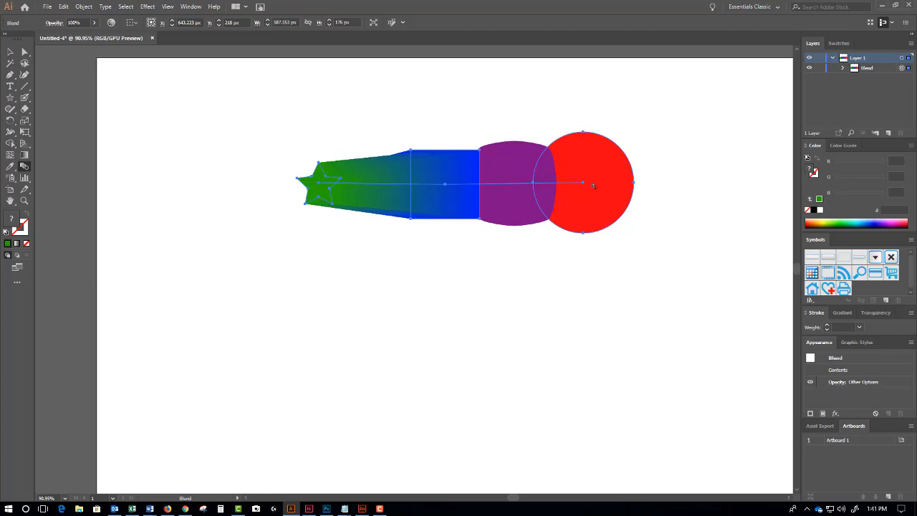
key(ctrl+z)
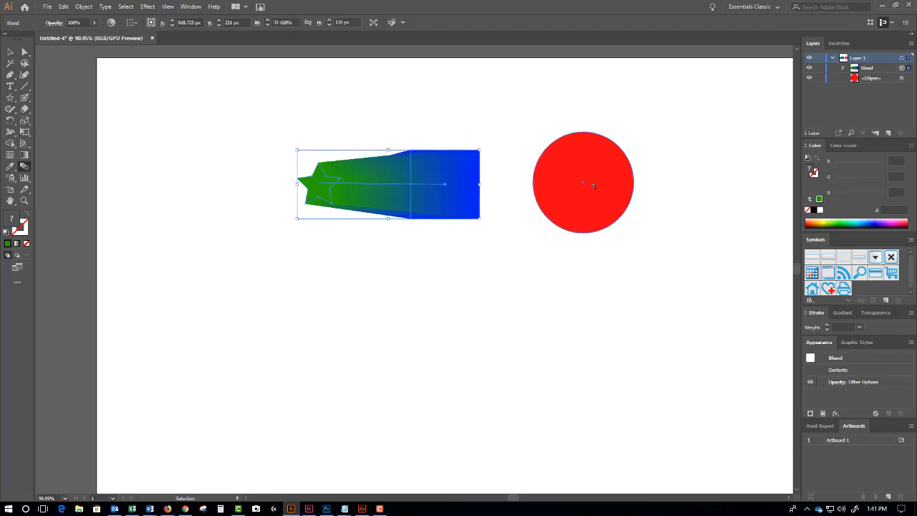
key(ctrl+z)
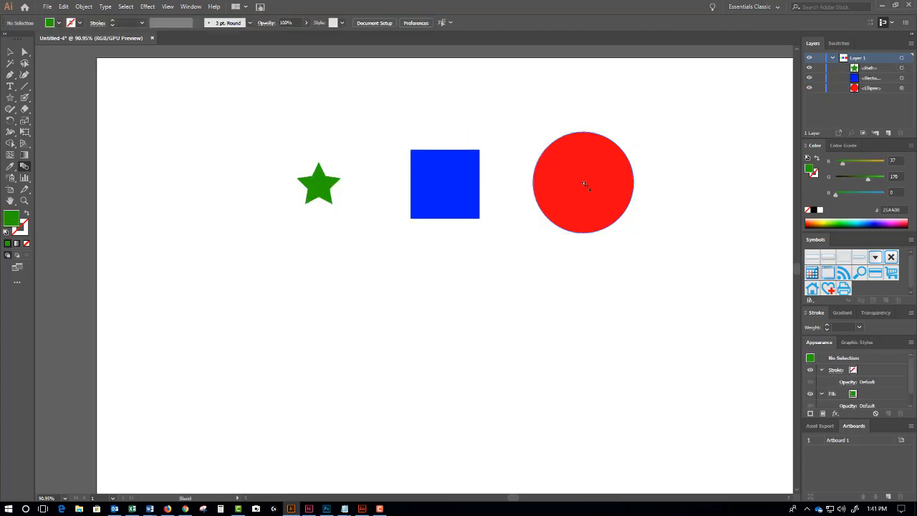
click(448, 188)
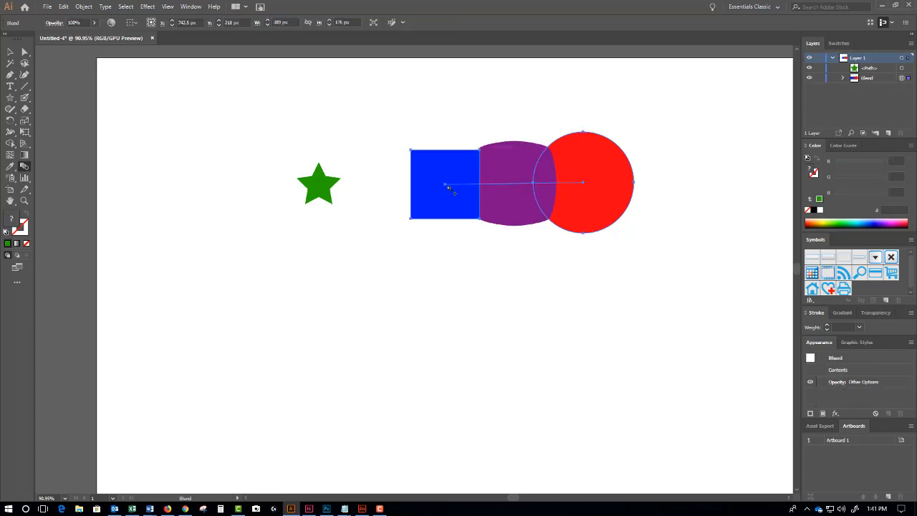
click(323, 194)
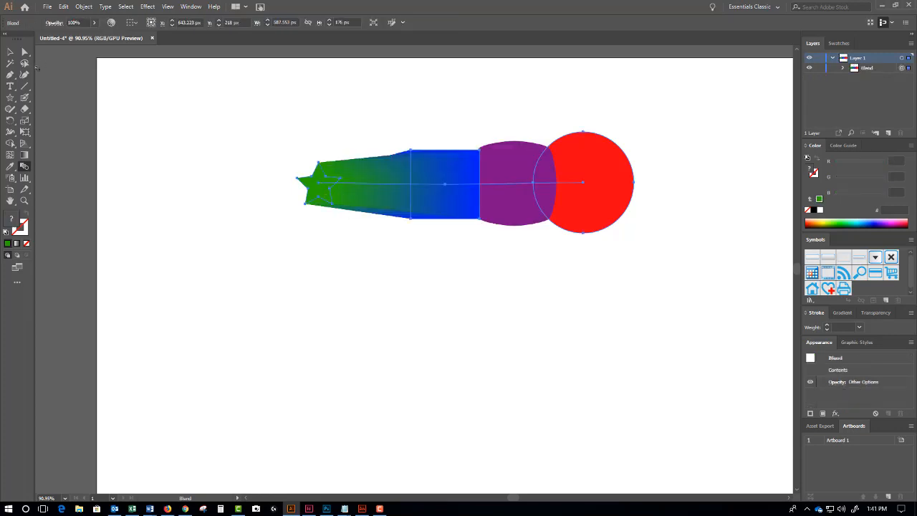
- Move the blend further right and reposition the star back inside it
click(24, 51)
drag(338, 187, 561, 195)
click(424, 194)
click(592, 255)
key(space)
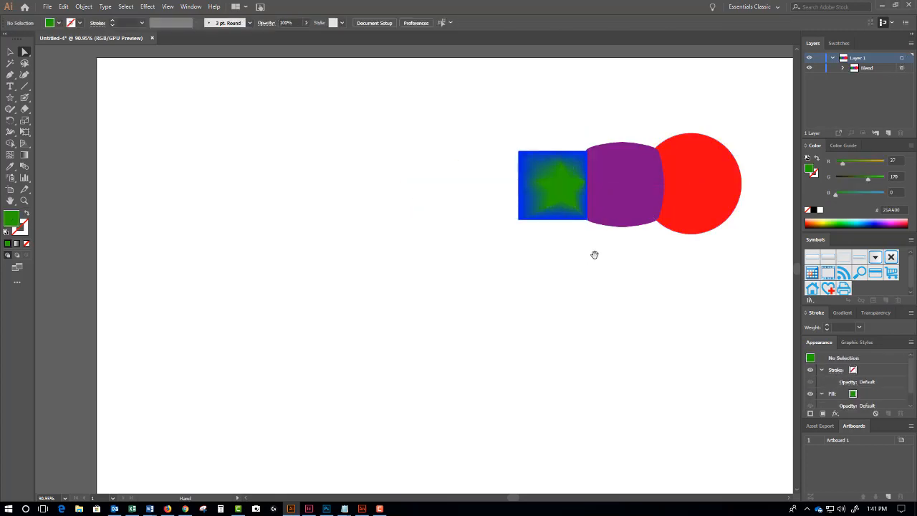
drag(594, 254, 485, 249)
drag(459, 182, 423, 188)
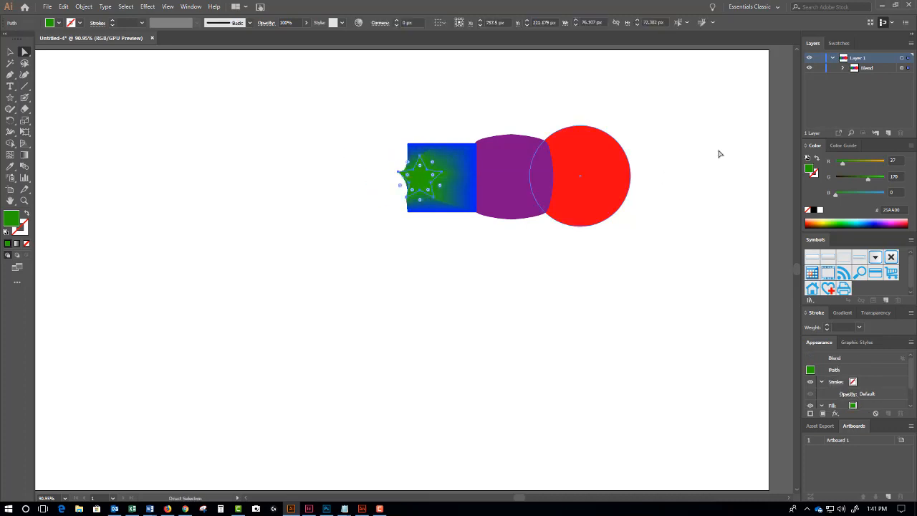
- Drag the star below the square and restack its Layers row beneath the square's
click(842, 67)
click(876, 90)
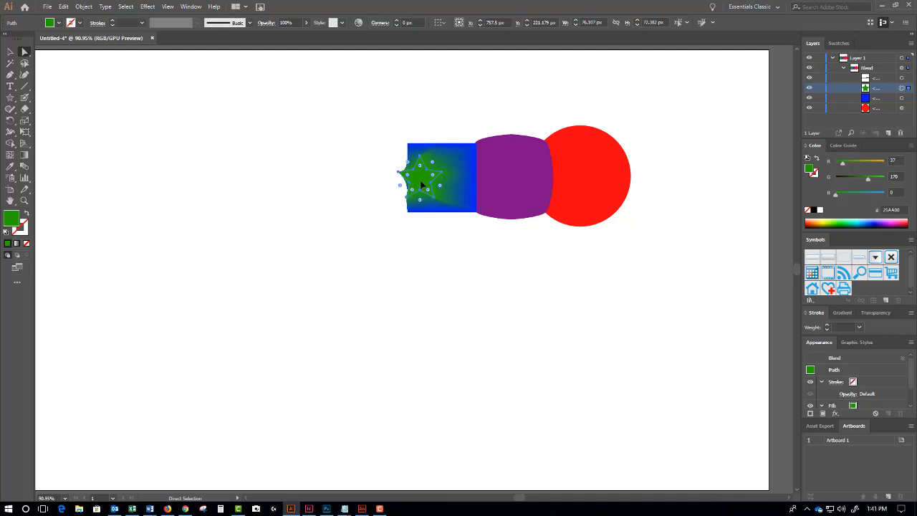
drag(423, 186, 412, 251)
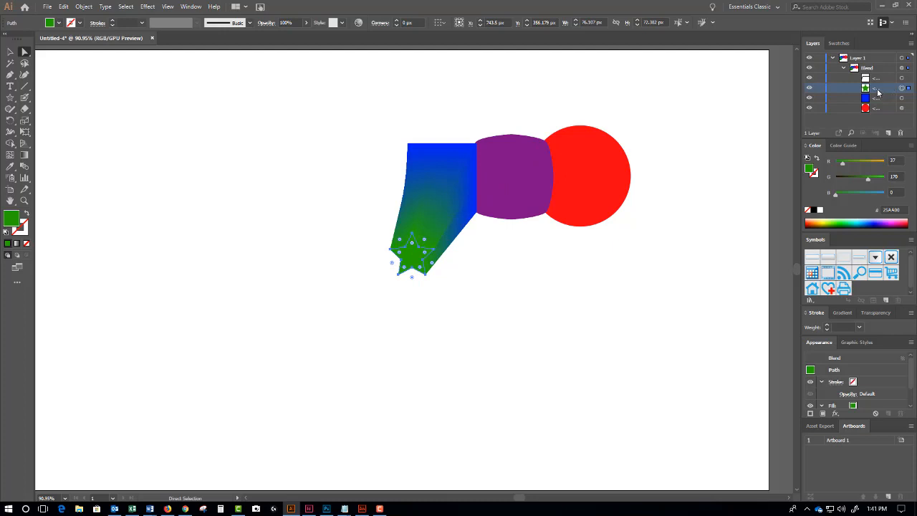
drag(877, 91, 880, 112)
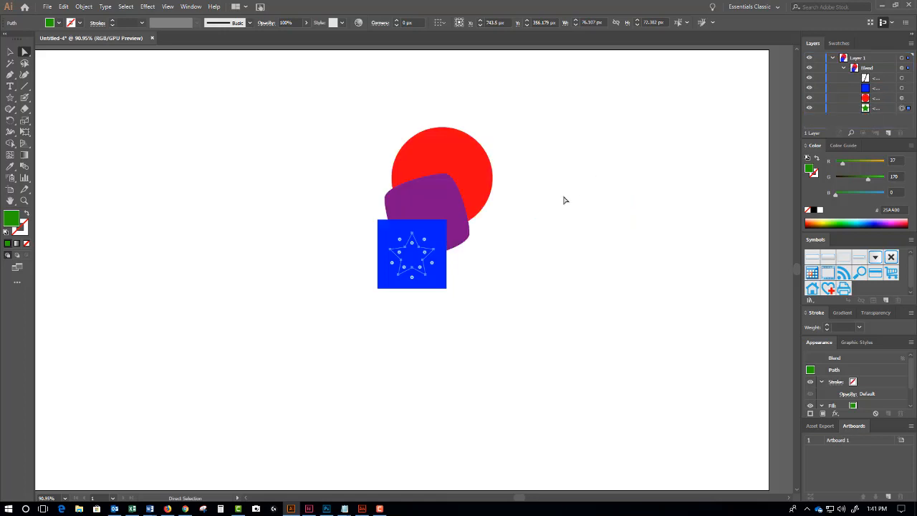
- Reposition the blend's shapes: square up-left, star right, circle down-right
click(565, 197)
click(404, 259)
drag(413, 254, 669, 247)
key(ctrl+z)
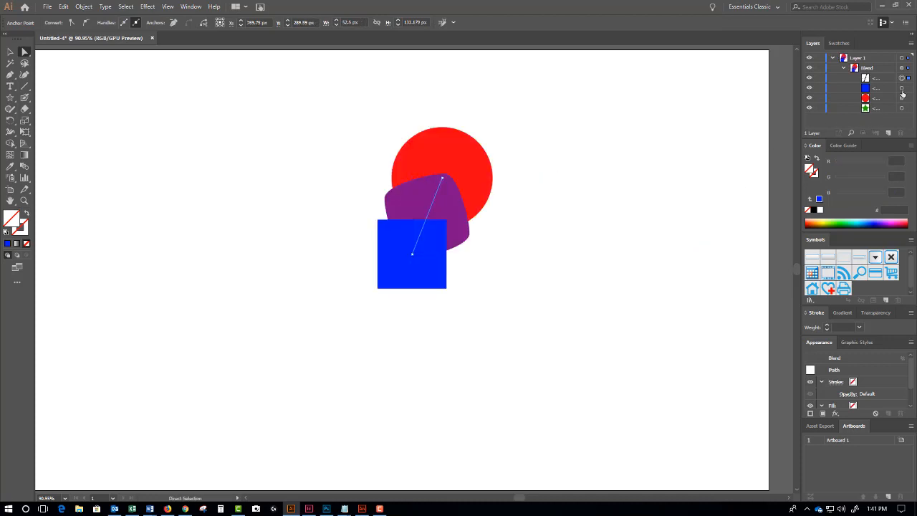
click(901, 88)
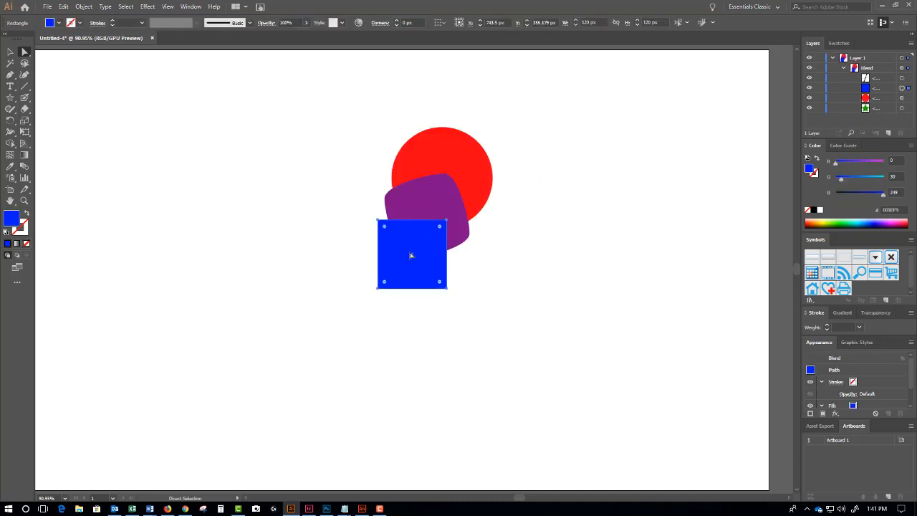
drag(412, 240, 266, 159)
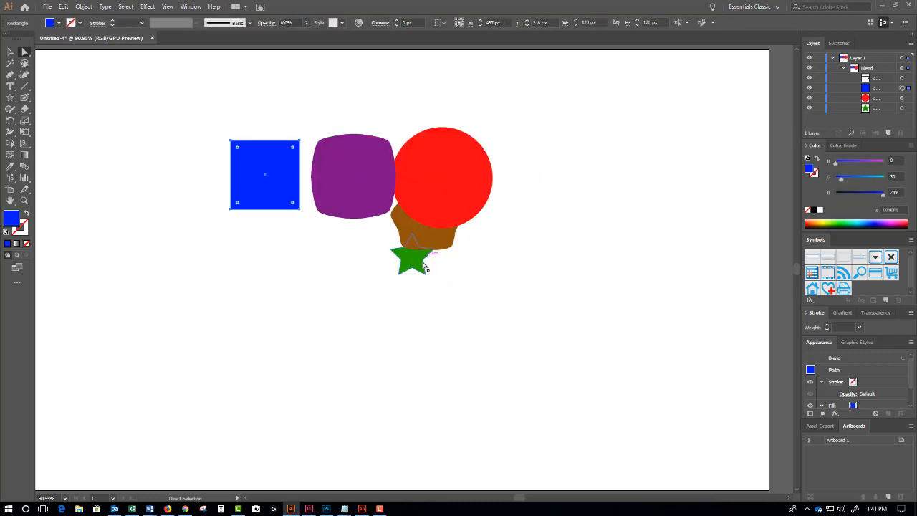
drag(419, 259, 565, 259)
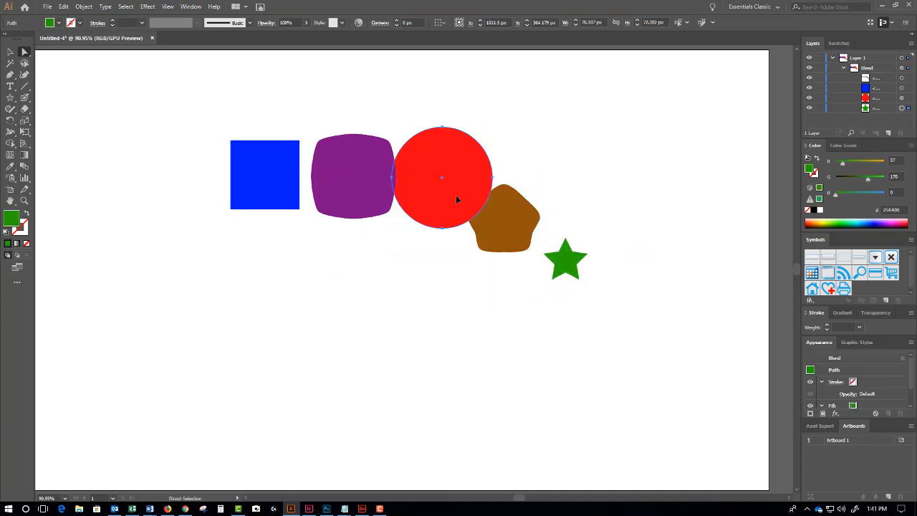
drag(456, 194, 479, 216)
click(467, 298)
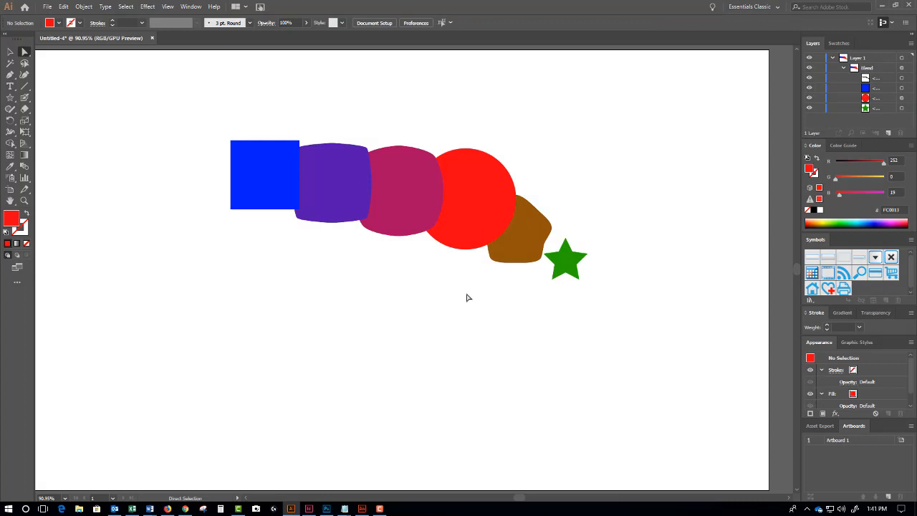
- Move the blue square down-left, red circle up-left and green star up-right
click(578, 267)
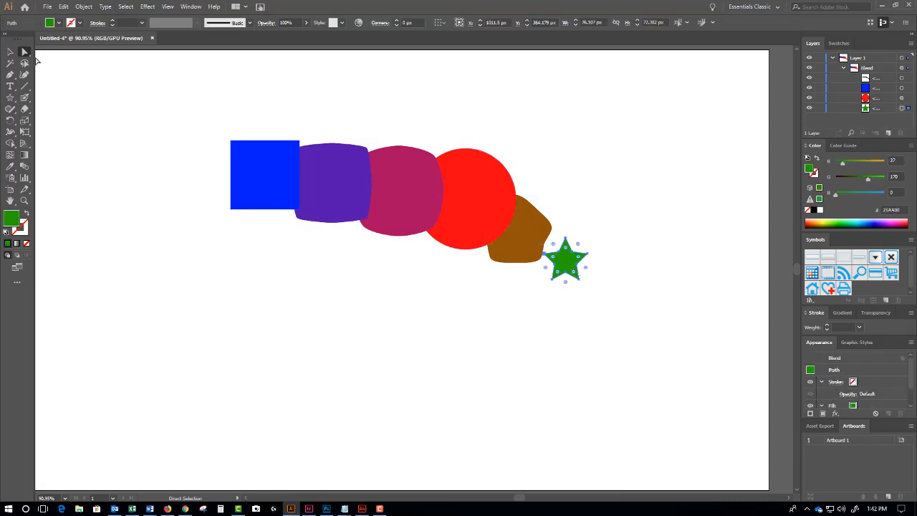
click(380, 187)
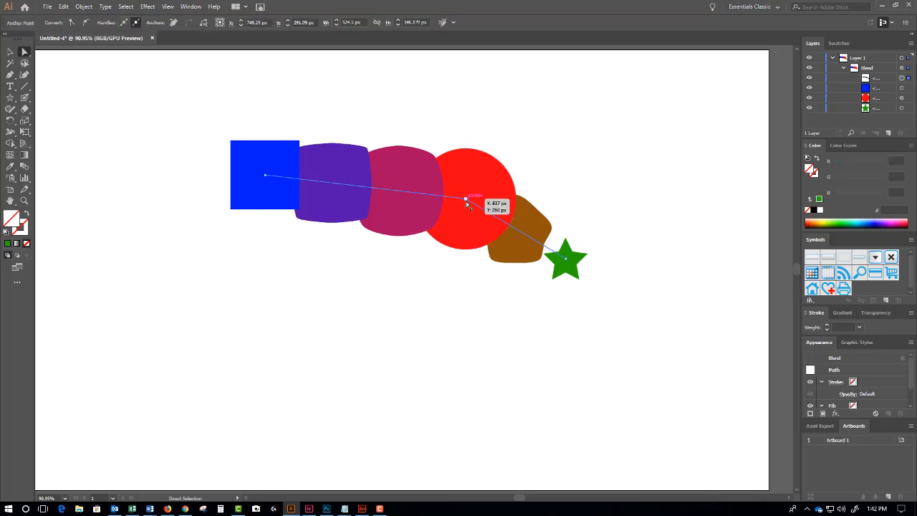
click(466, 199)
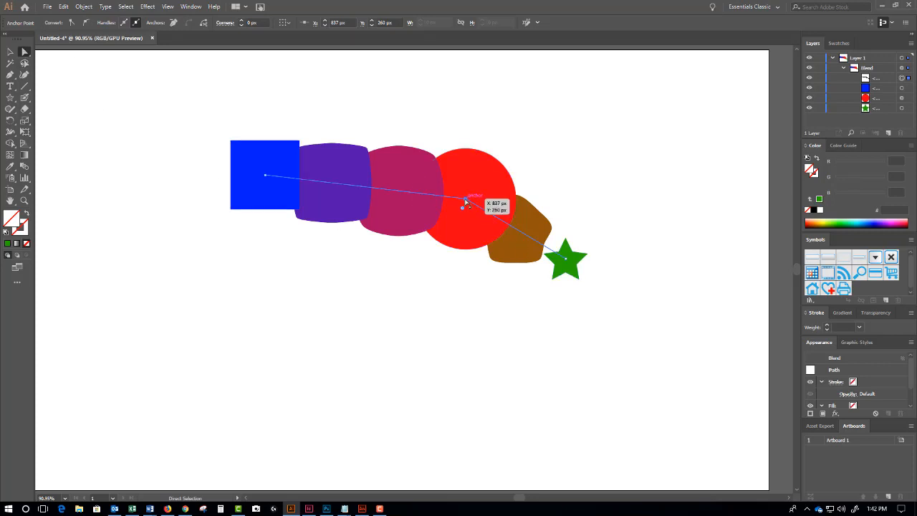
click(352, 127)
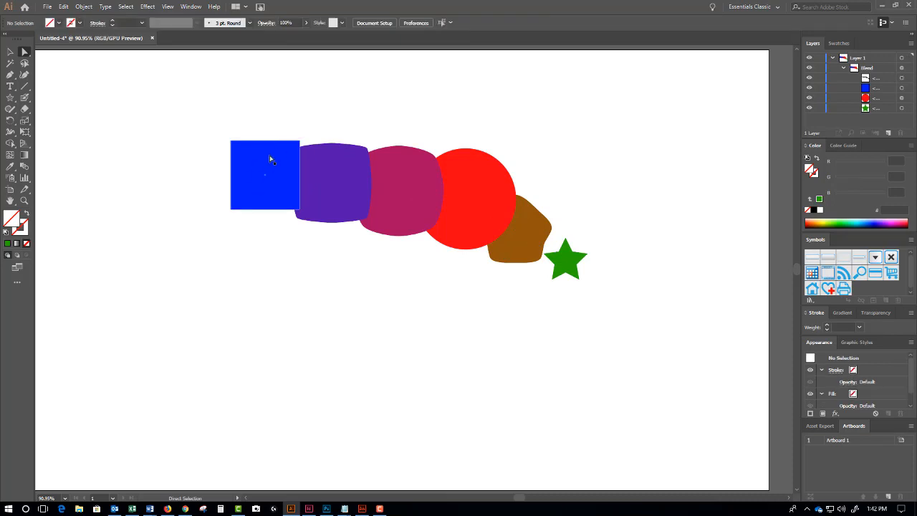
drag(270, 159, 179, 310)
drag(482, 200, 321, 84)
drag(566, 264, 620, 228)
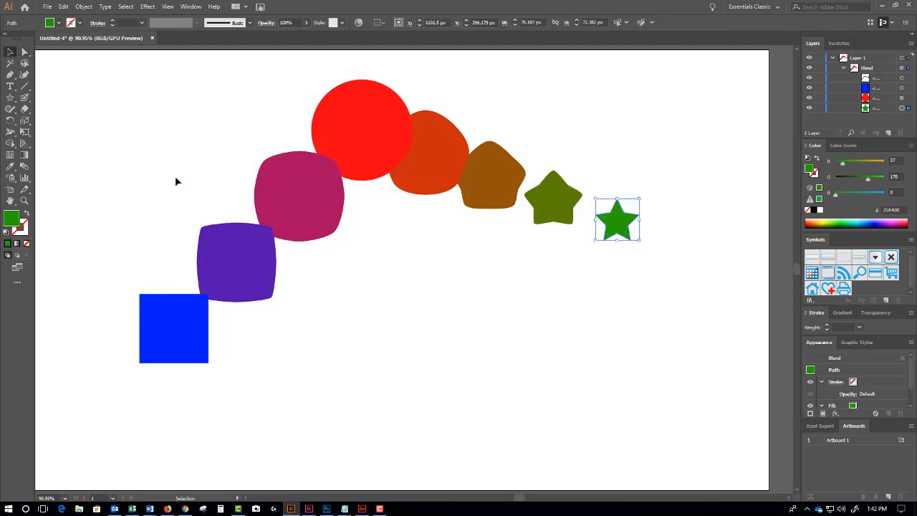
- In isolation mode, raise the square top-left, lower the circle, and select the circle's spine anchor
drag(232, 253, 246, 312)
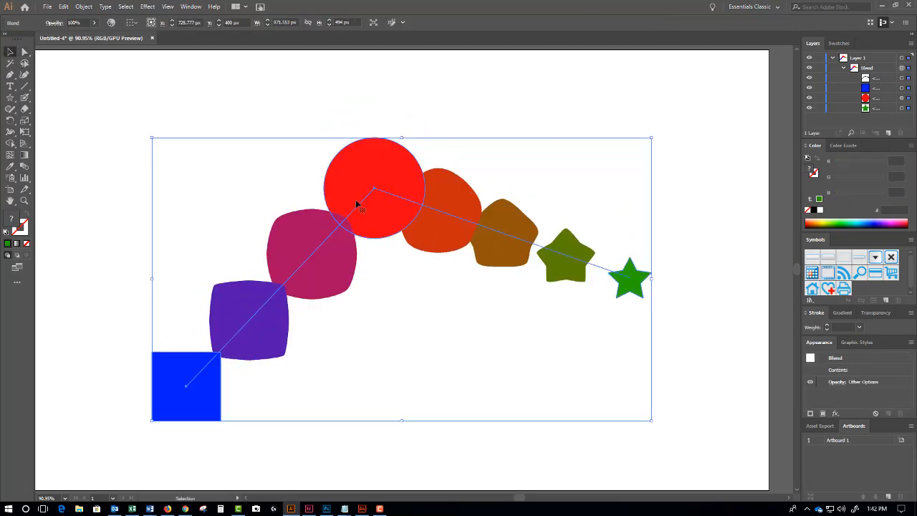
double_click(399, 183)
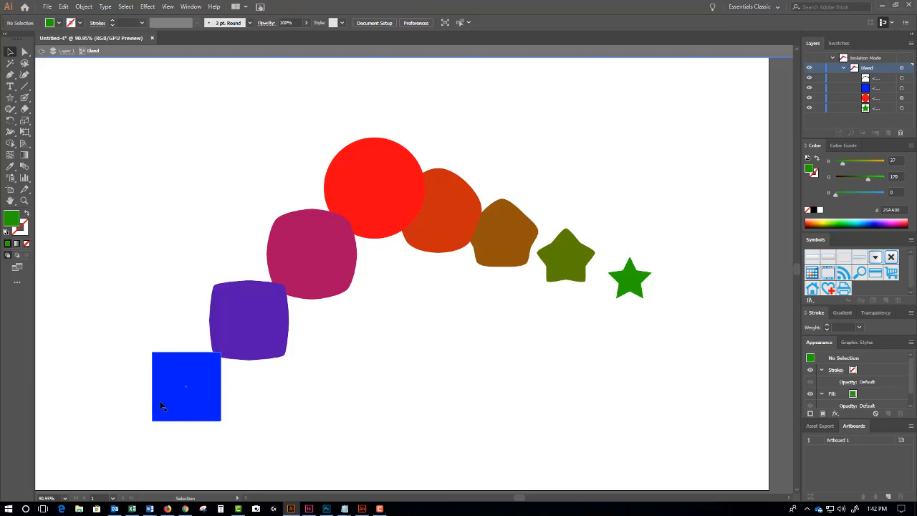
drag(191, 409, 188, 218)
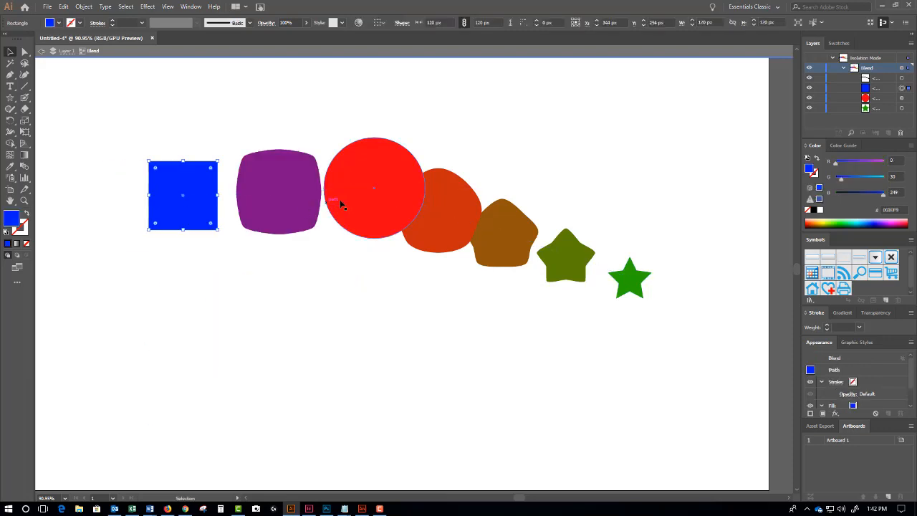
drag(373, 203, 371, 336)
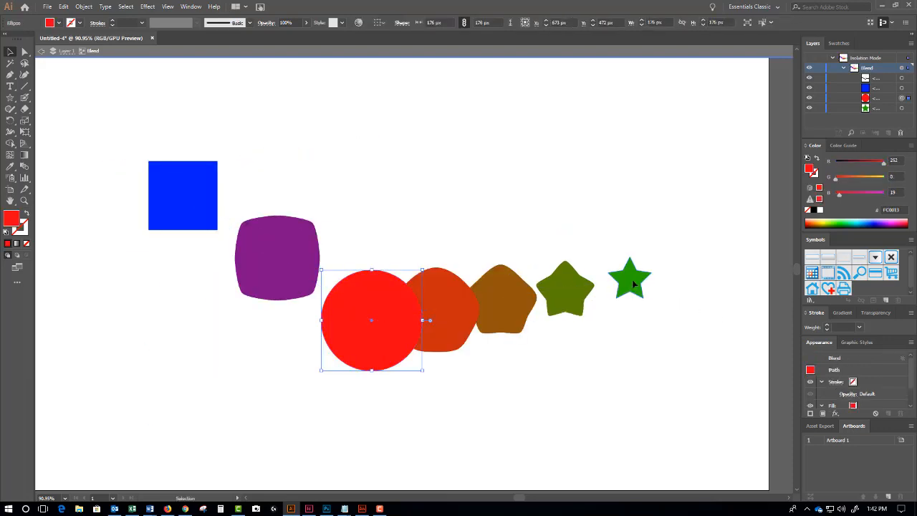
mouse_move(630, 281)
mouse_down()
mouse_move(636, 186)
mouse_move(633, 282)
mouse_up()
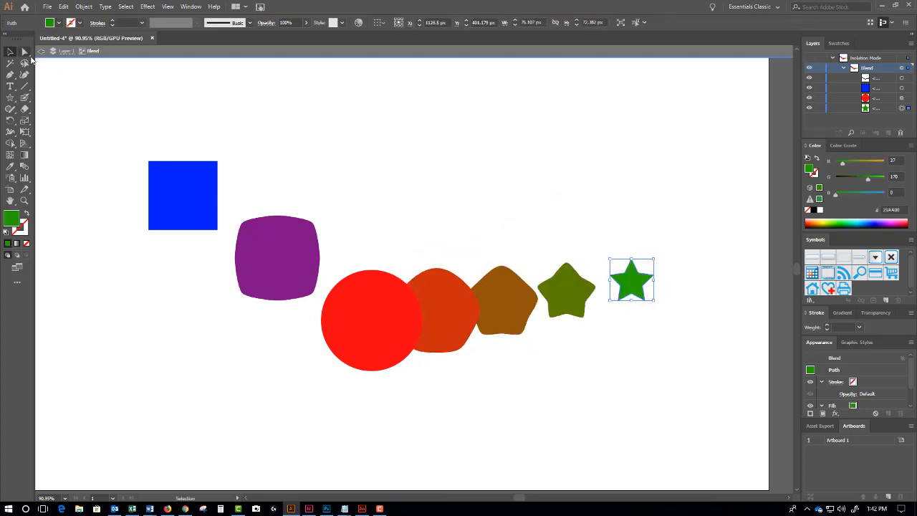
key(a)
click(372, 320)
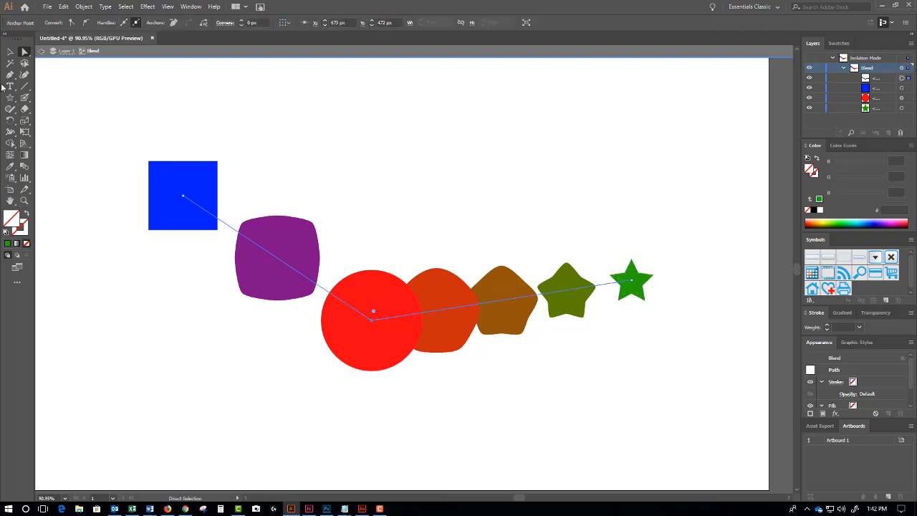
- Convert the circle's spine anchor to smooth and drag it up to arch the blend
click(11, 78)
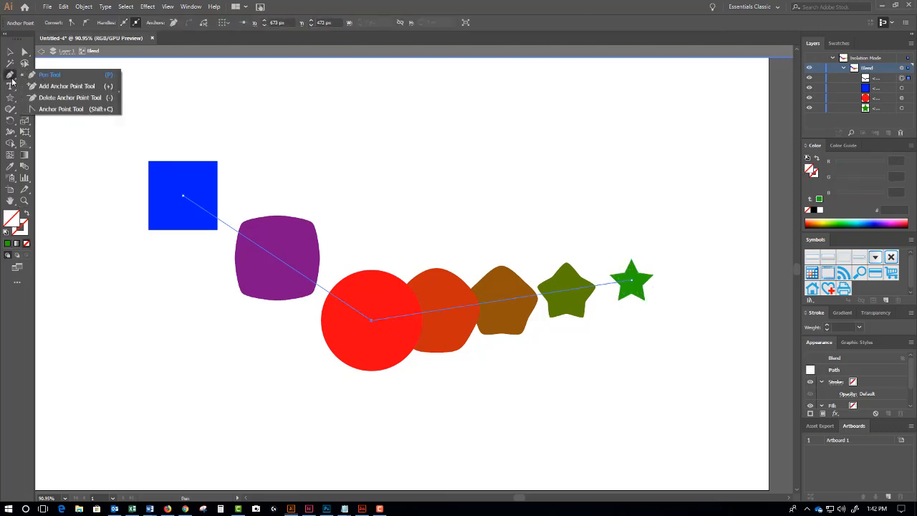
click(41, 110)
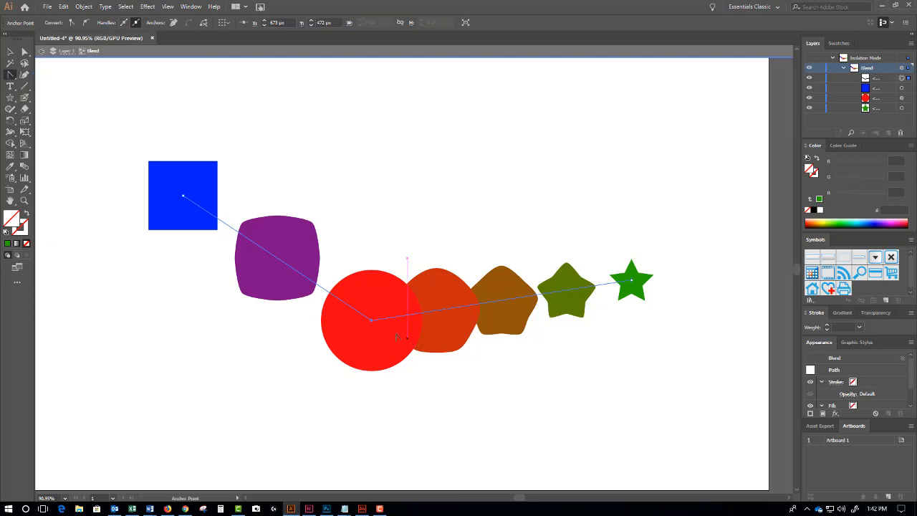
drag(376, 322, 483, 328)
click(24, 52)
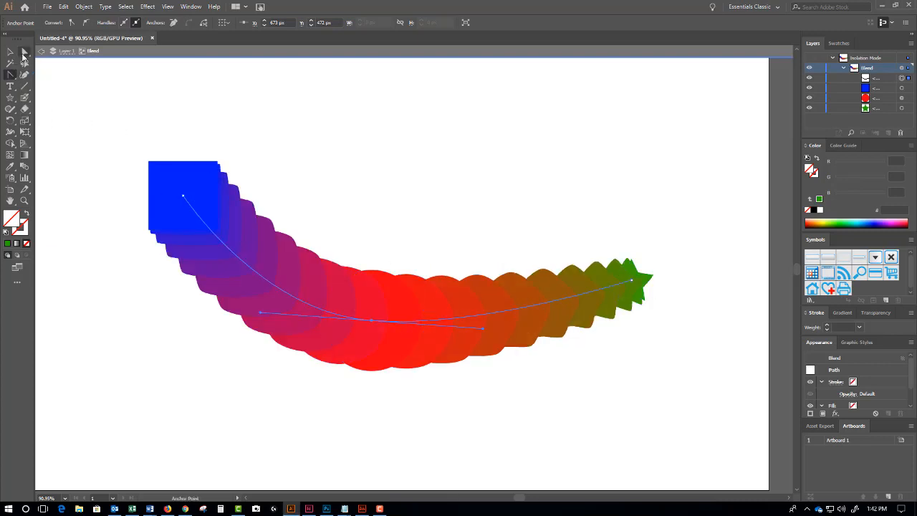
drag(371, 322, 395, 197)
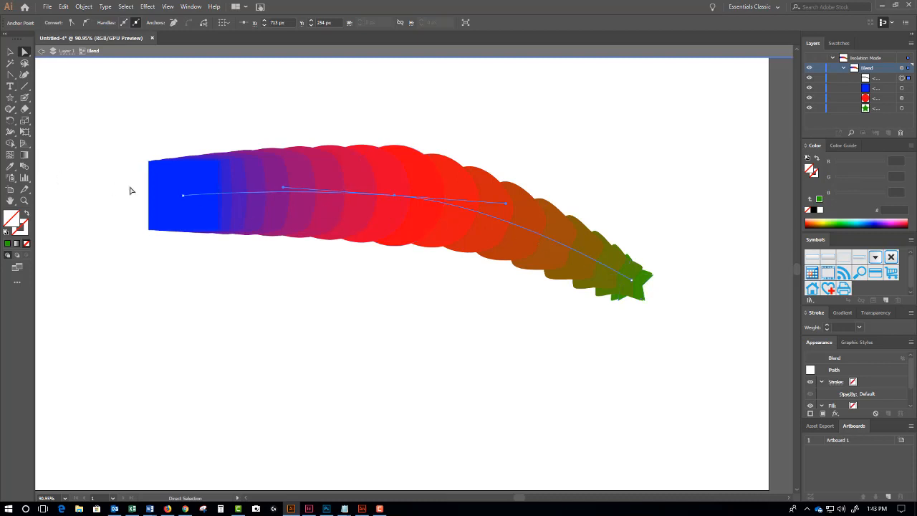
- Set the blend spacing to Specified Steps with preview, settle on 6 steps, and return to Layer 1
double_click(24, 167)
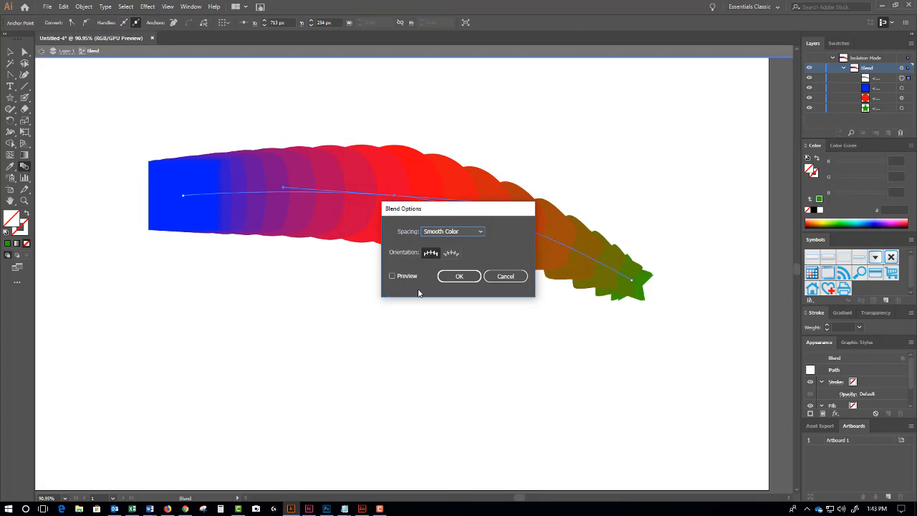
click(480, 231)
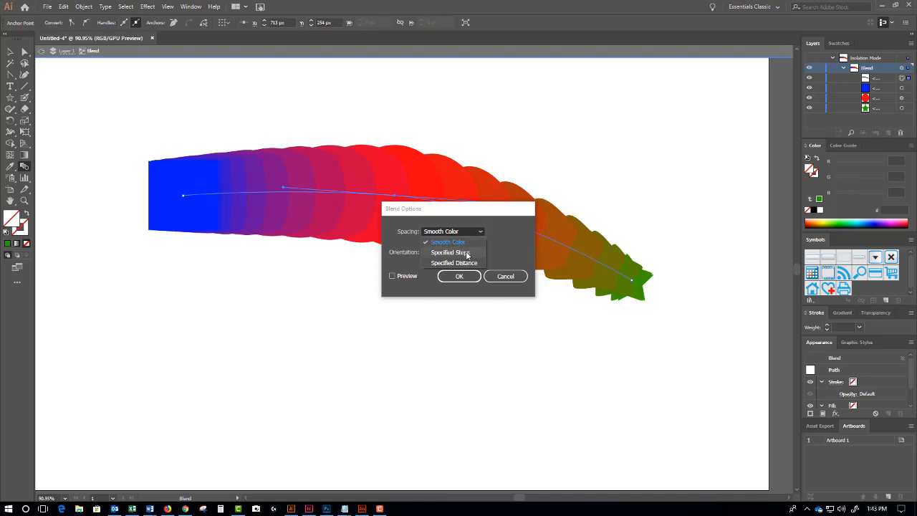
click(462, 253)
click(392, 276)
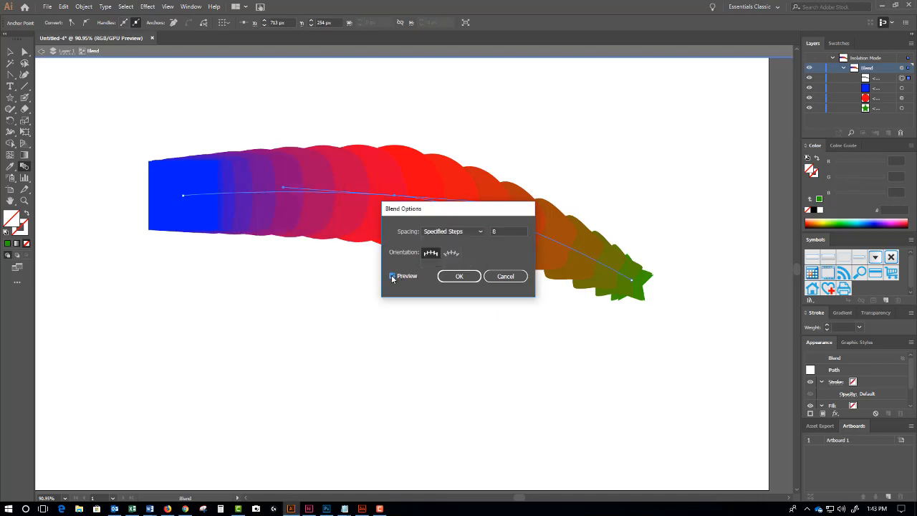
drag(445, 216, 611, 233)
click(665, 249)
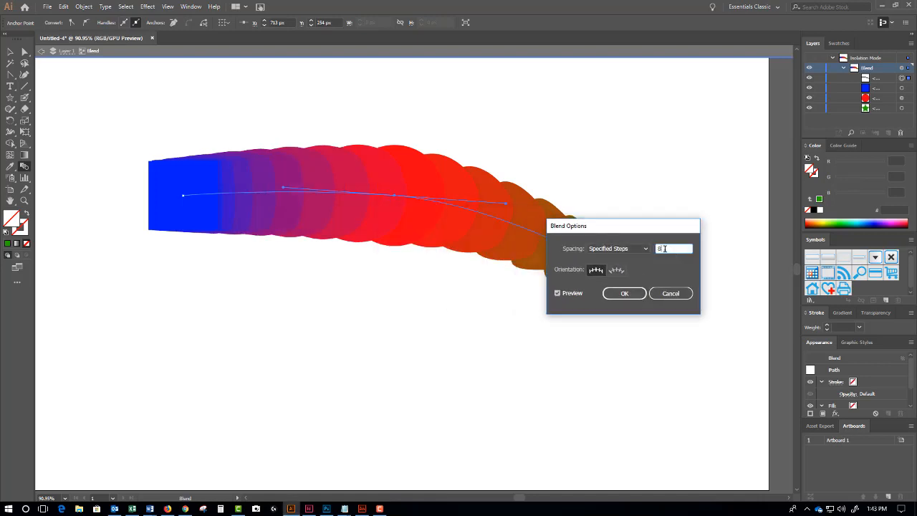
key(Down)
key(Down)
key(Down)
key(Down)
key(Down)
key(Down)
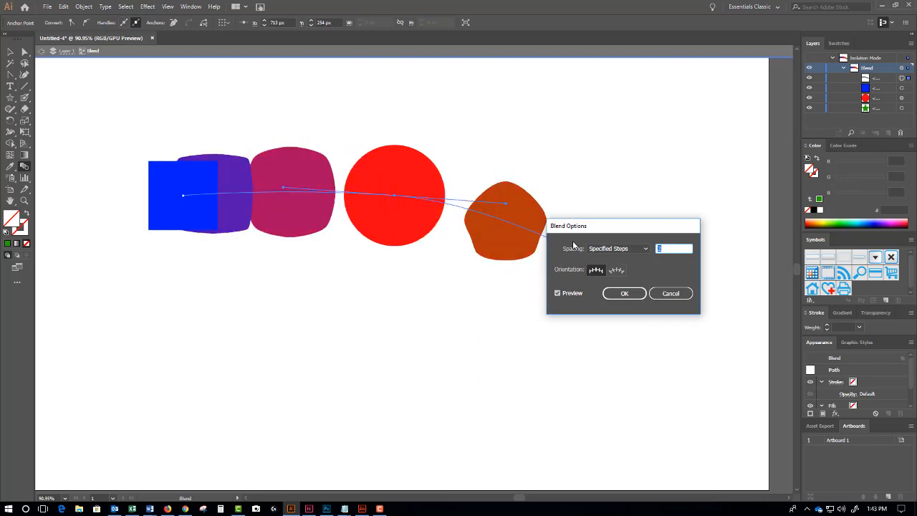
key(Up)
key(Up)
key(Up)
key(Up)
key(Up)
key(Up)
key(Up)
key(Up)
key(Up)
key(Up)
key(Up)
key(Up)
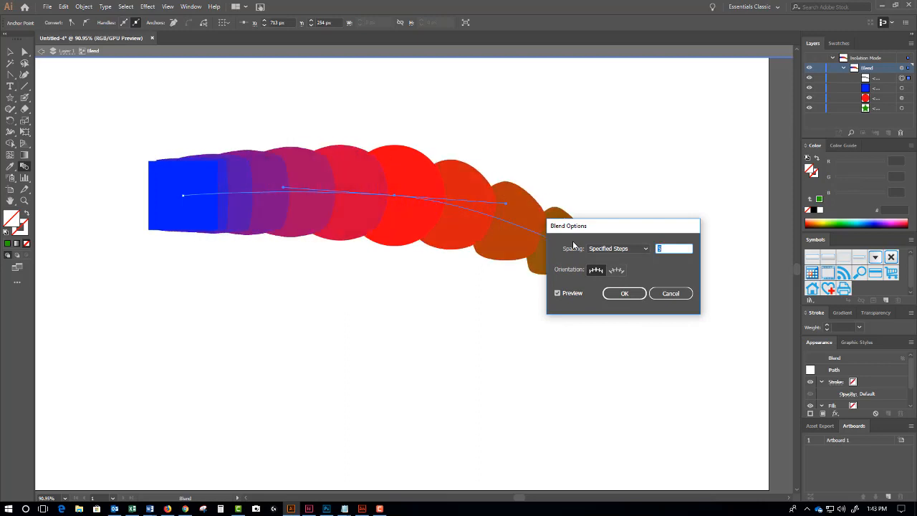
key(Up)
key(Up)
key(Up)
key(Up)
key(Up)
key(Up)
key(Up)
key(Up)
key(Up)
key(Up)
key(Up)
key(Up)
key(Up)
key(Up)
key(Up)
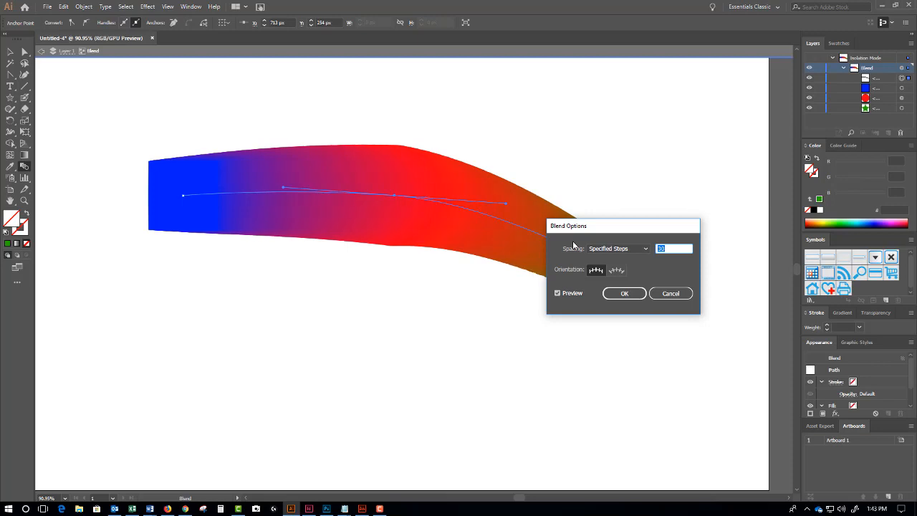
key(Down)
key(Down)
key(Down)
key(Down)
key(Down)
key(Down)
key(Down)
key(Down)
key(Down)
key(Down)
key(Down)
key(Down)
key(Down)
key(Down)
key(Down)
key(Down)
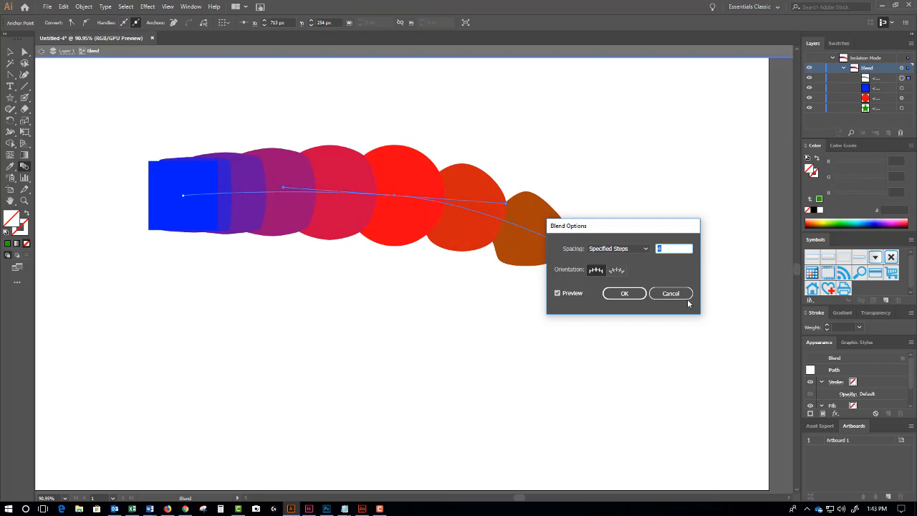
click(638, 295)
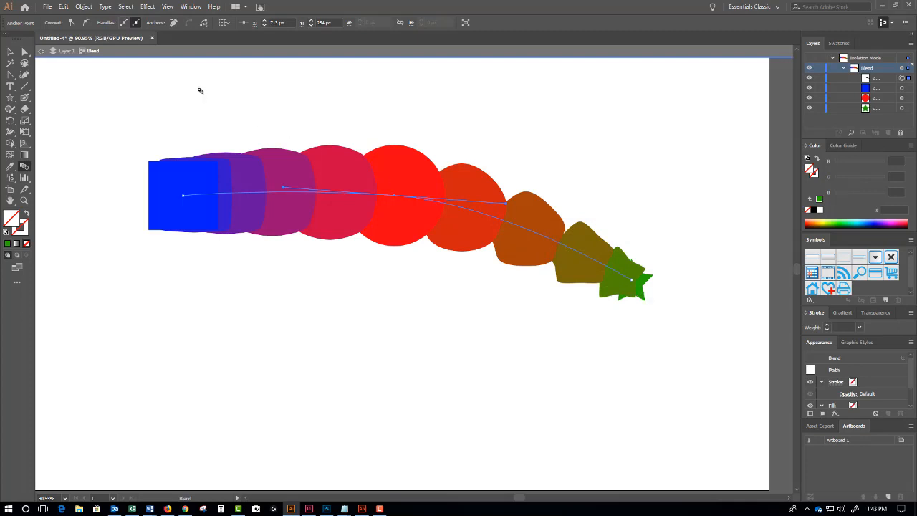
click(42, 51)
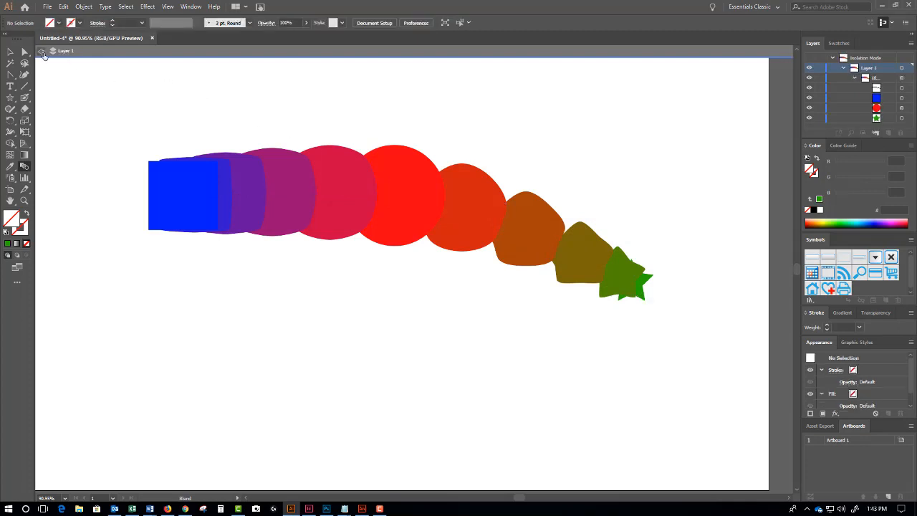
- Exit isolation mode and move the stepped blend lower and further left on the artboard
click(41, 49)
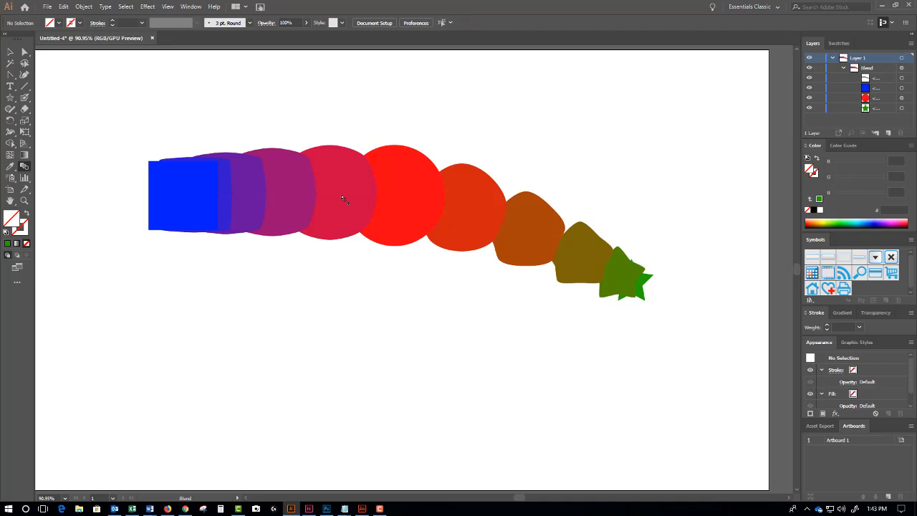
click(10, 51)
drag(385, 175, 355, 241)
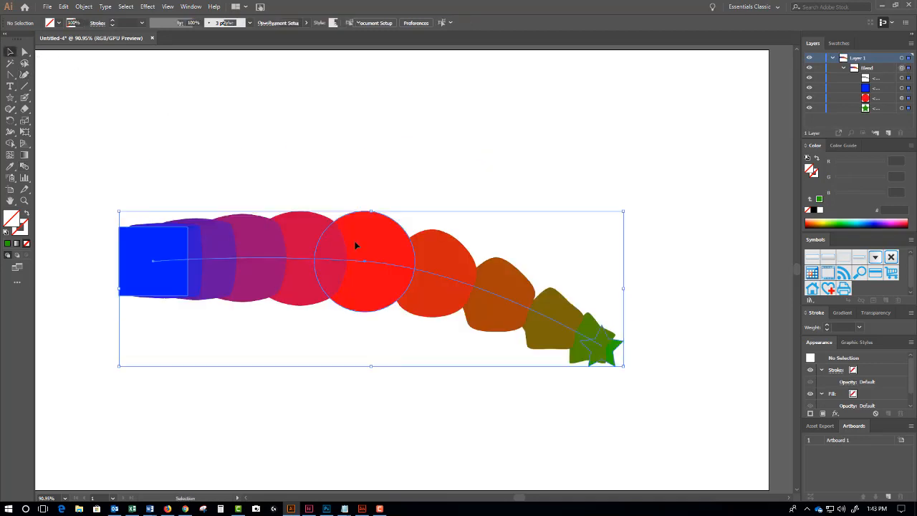
click(313, 130)
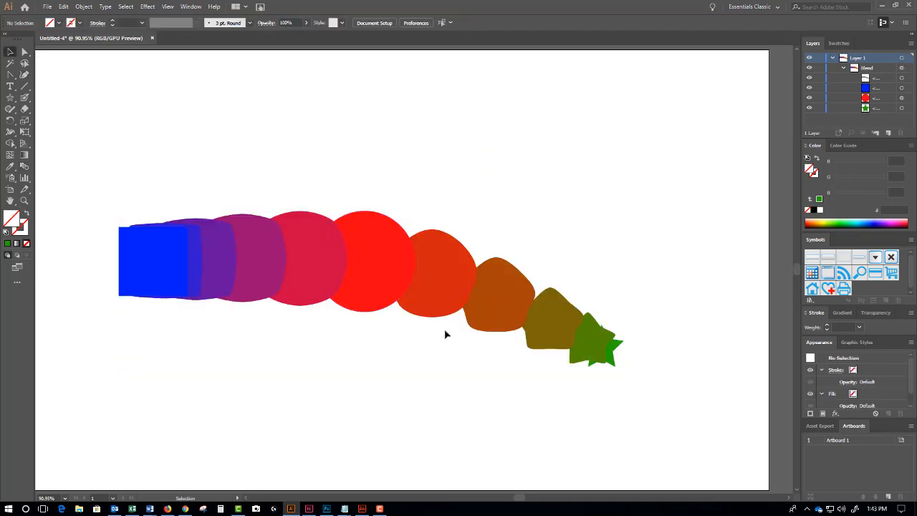
drag(10, 75, 36, 76)
- Draw a long curved open pen path above the square-to-star blend, ending past the star
click(35, 75)
click(122, 143)
drag(434, 127, 517, 213)
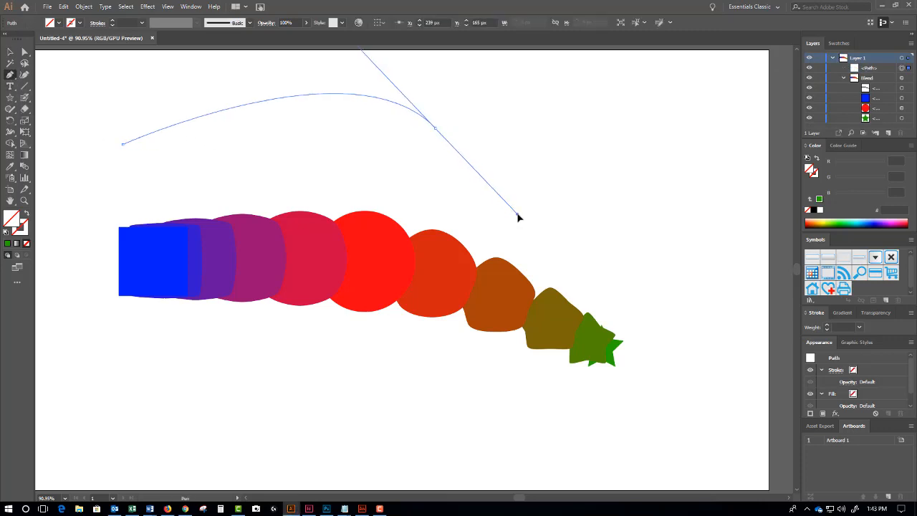
drag(679, 331, 778, 308)
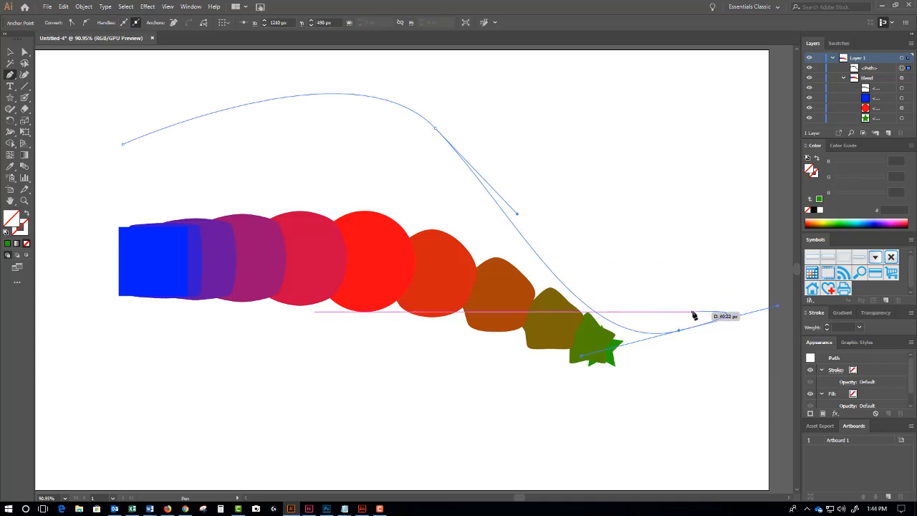
click(10, 52)
- Replace the blend's spine with the new curved path using Object > Blend > Replace Spine, then move it lower
click(115, 142)
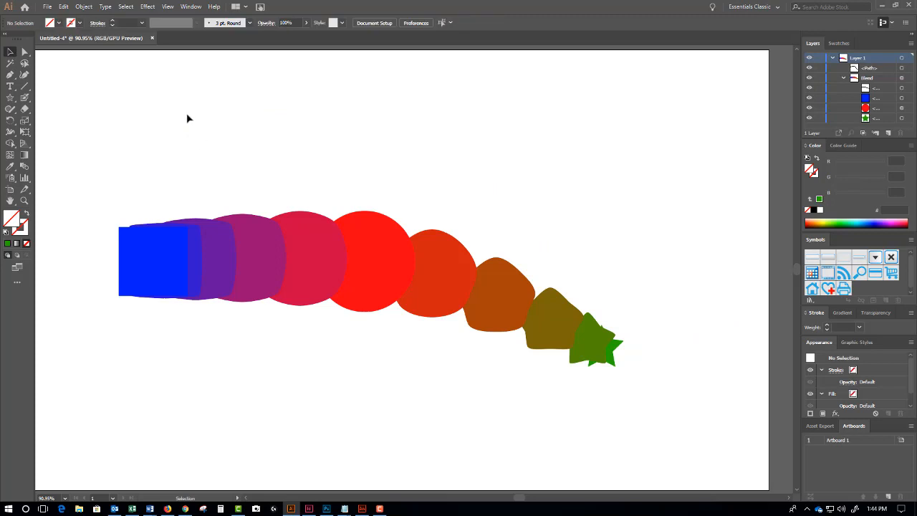
drag(185, 102, 235, 156)
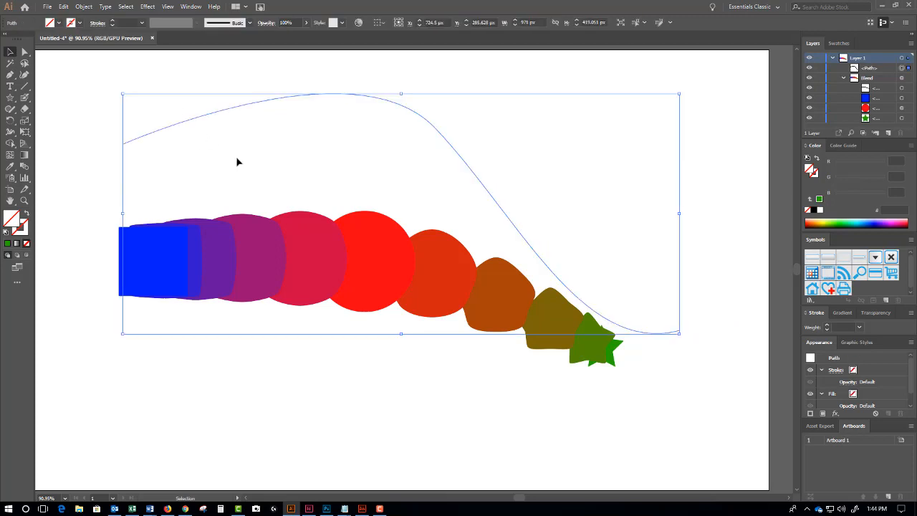
shift+click(204, 213)
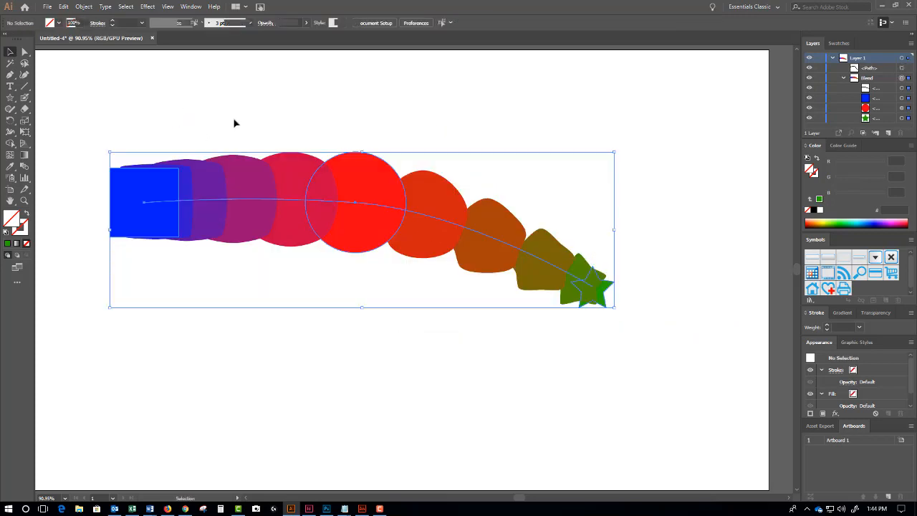
drag(226, 85, 308, 154)
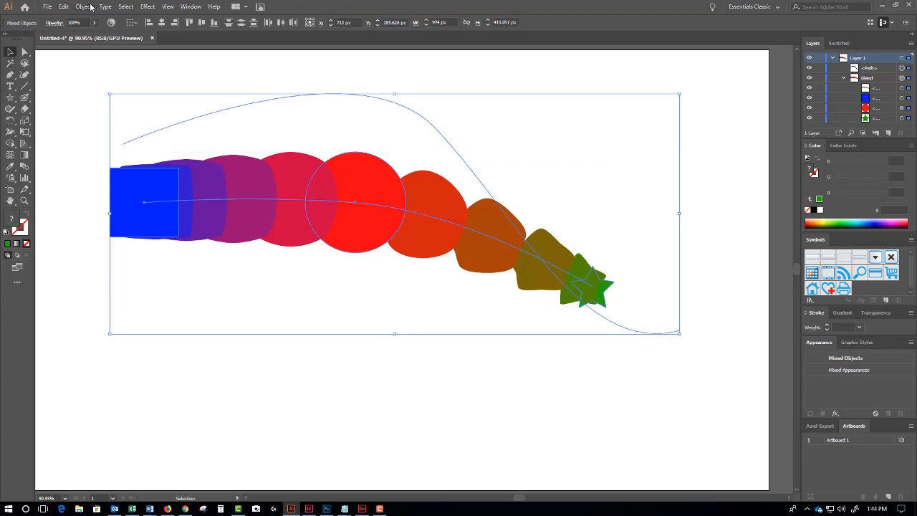
click(84, 6)
mouse_move(163, 254)
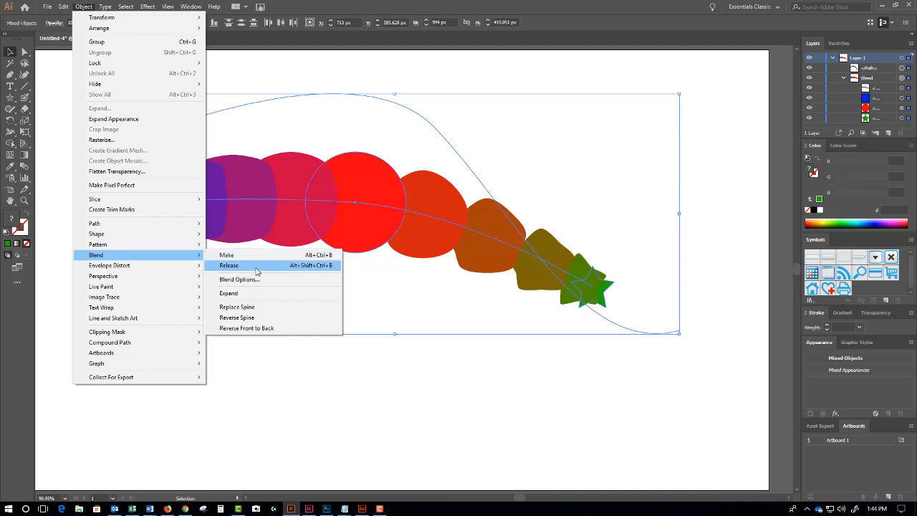
click(262, 310)
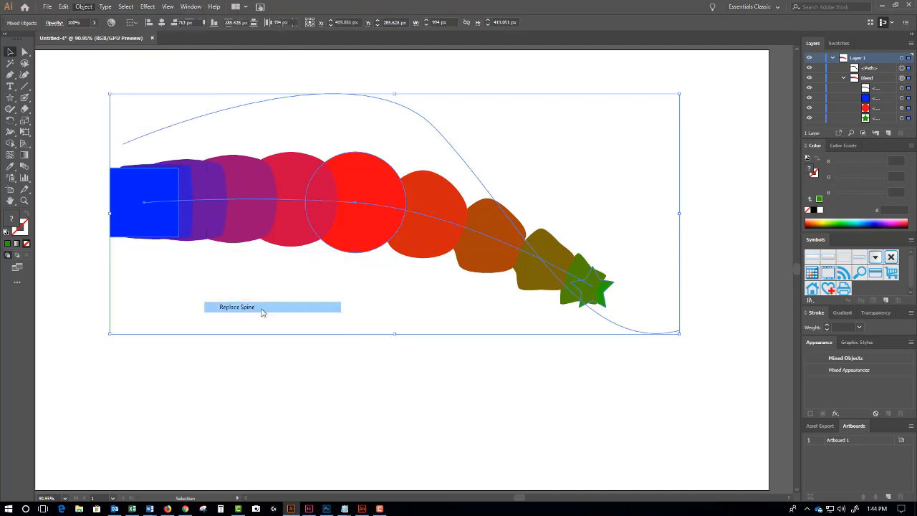
drag(327, 109, 328, 199)
- Reshape the blend's spine by dragging its anchors, moving the blue square's end down-right
key(a)
key(ctrl+shift+a)
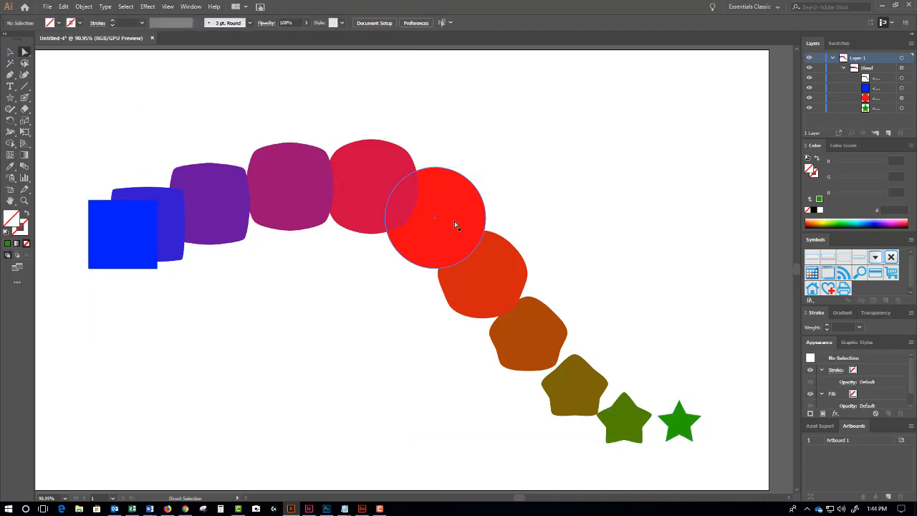
click(435, 217)
drag(435, 217, 377, 303)
drag(123, 236, 196, 365)
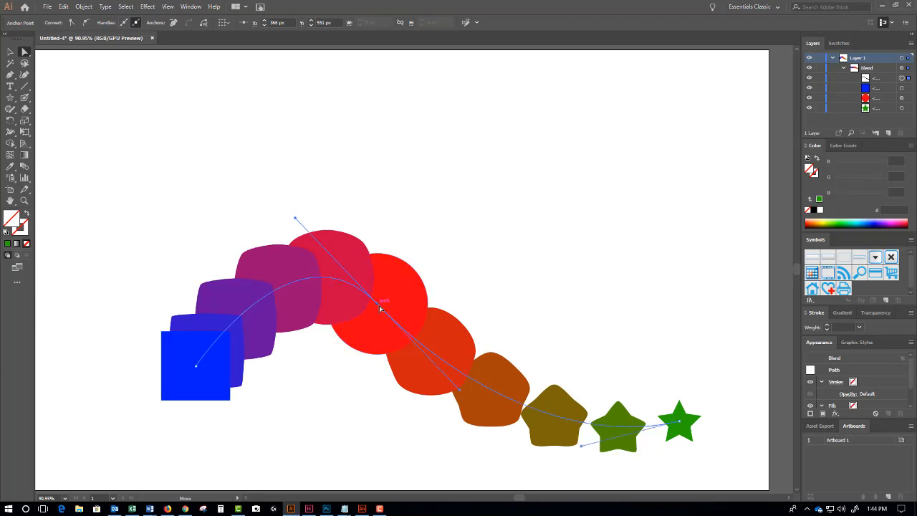
drag(378, 308, 423, 270)
click(359, 354)
- Skew the blue square by pulling its top-left corner up-left and bottom-left corner left
click(187, 368)
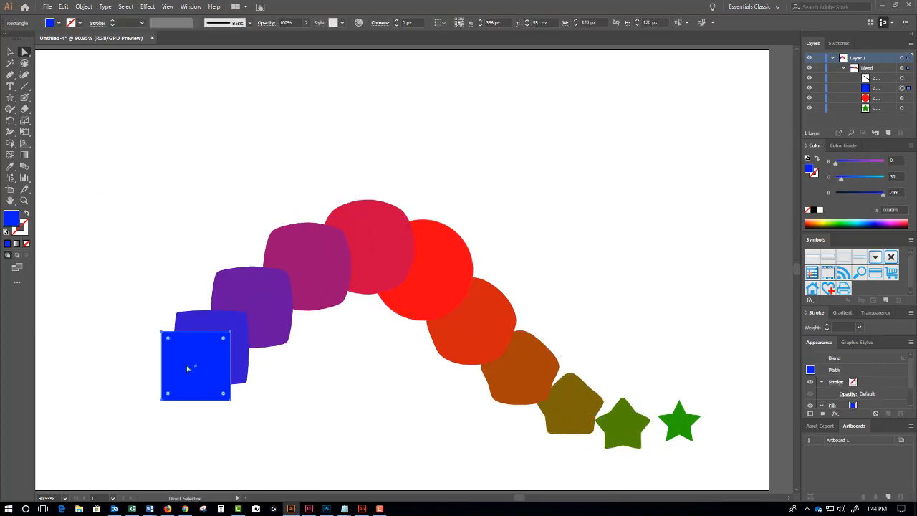
click(157, 319)
click(166, 339)
drag(165, 336, 142, 258)
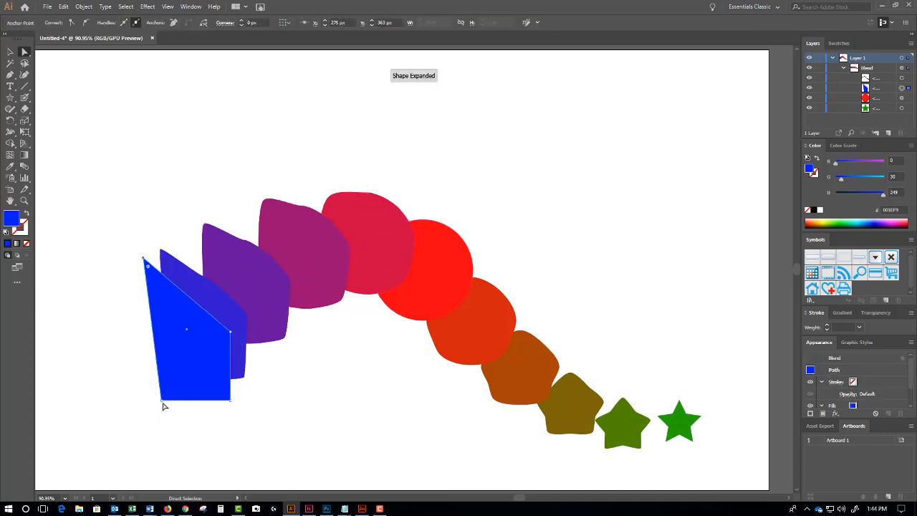
drag(163, 401, 115, 400)
- Move the red circle up-right and stretch its lower curve into a pointed teardrop
click(439, 228)
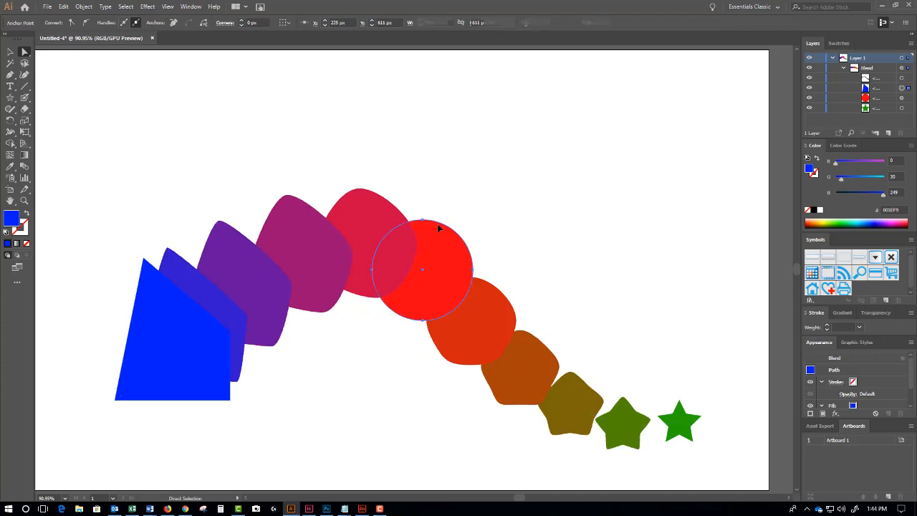
drag(422, 220, 446, 141)
click(447, 179)
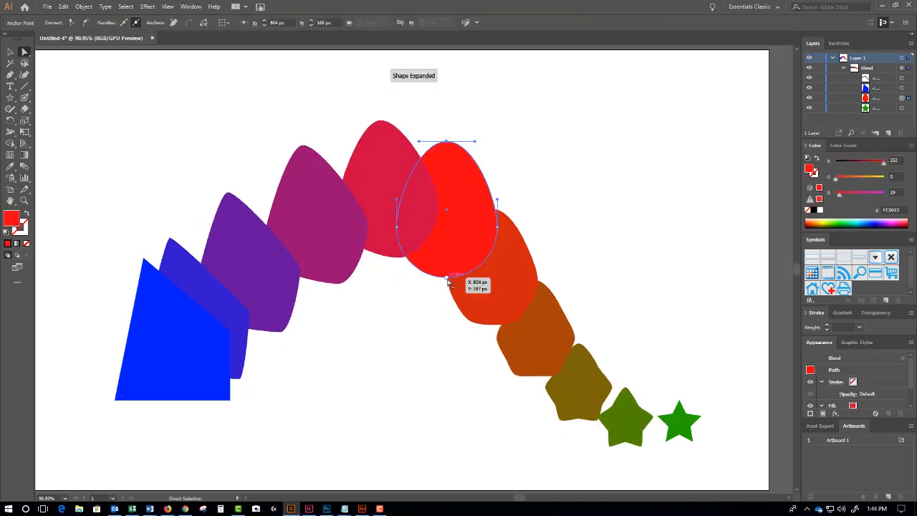
drag(447, 280, 410, 320)
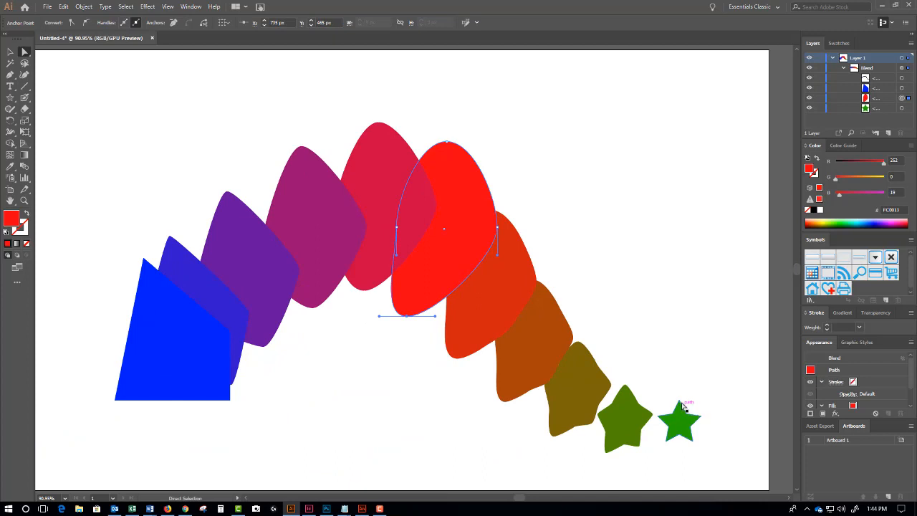
- Try stretching the green star's top point, undo it, and reselect the whole blend
drag(685, 407, 655, 348)
key(ctrl+z)
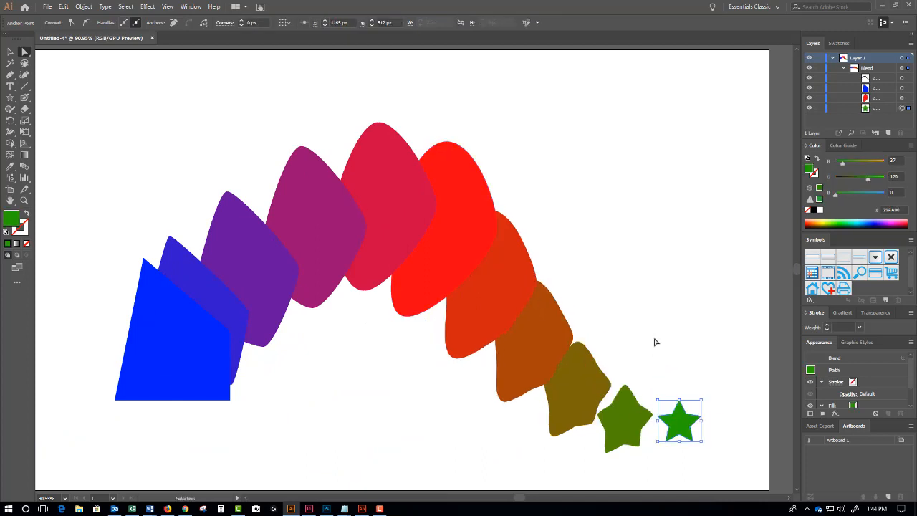
click(654, 343)
click(11, 51)
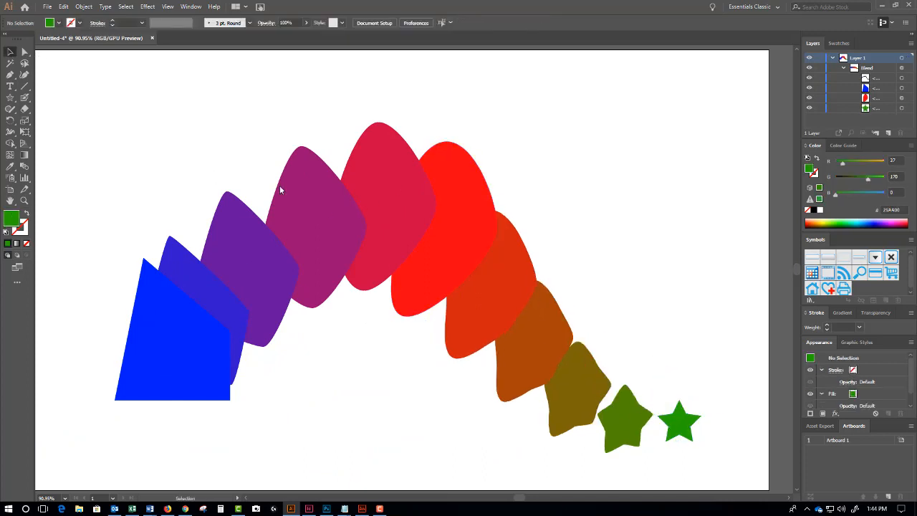
click(321, 221)
- Zoom out, delete the petal-like blend, and return the empty artboard view to 66.67%
key(ctrl+minus)
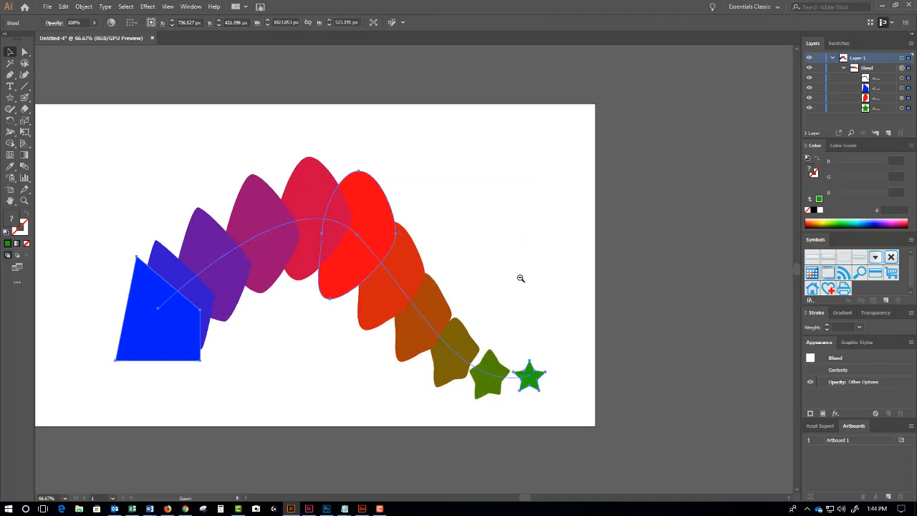
key(Delete)
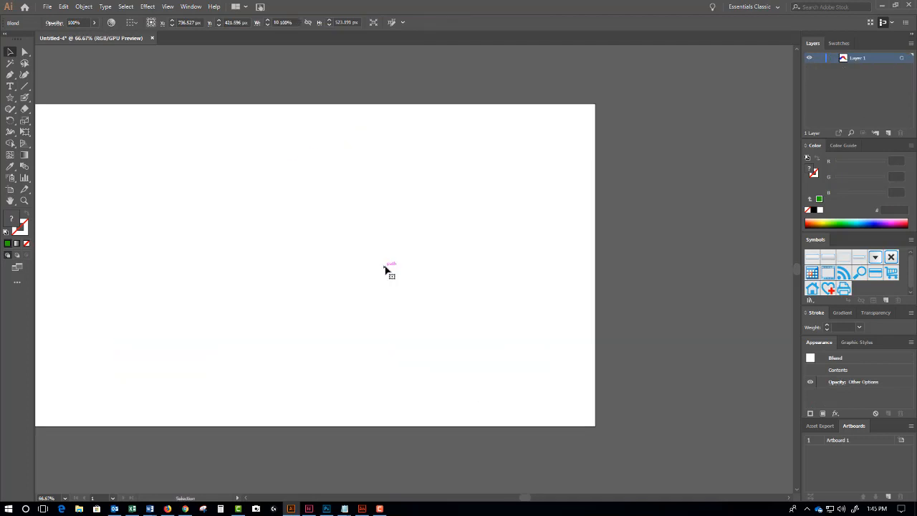
ctrl+click(312, 248)
mouse_move(318, 254)
mouse_down()
mouse_move(409, 299)
mouse_move(340, 278)
mouse_move(320, 257)
mouse_up()
ctrl+alt+click(410, 300)
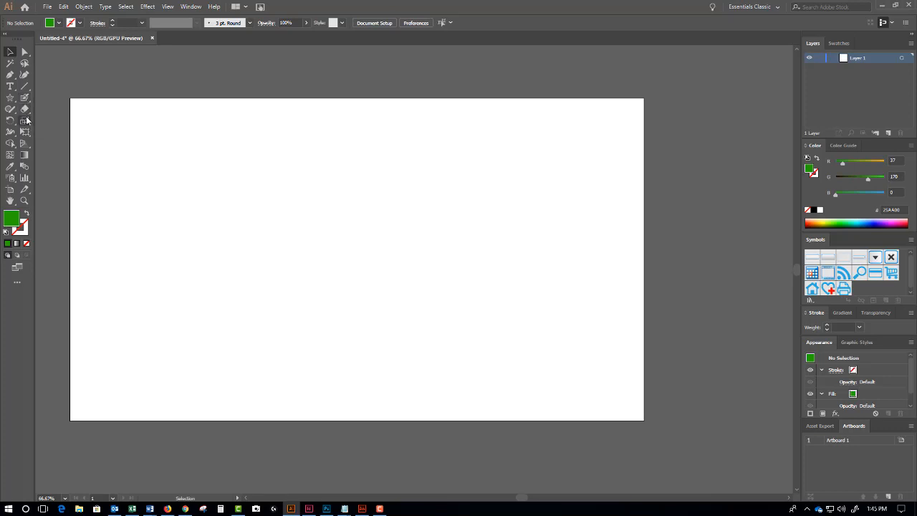
- Draw a closed wavy pencil shape down the artboard's left side filled bright green 34EF00
click(10, 111)
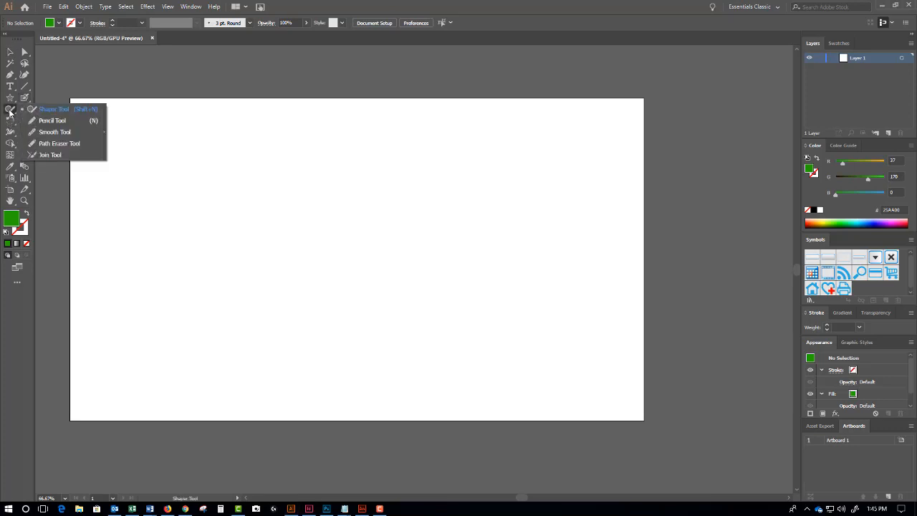
click(36, 122)
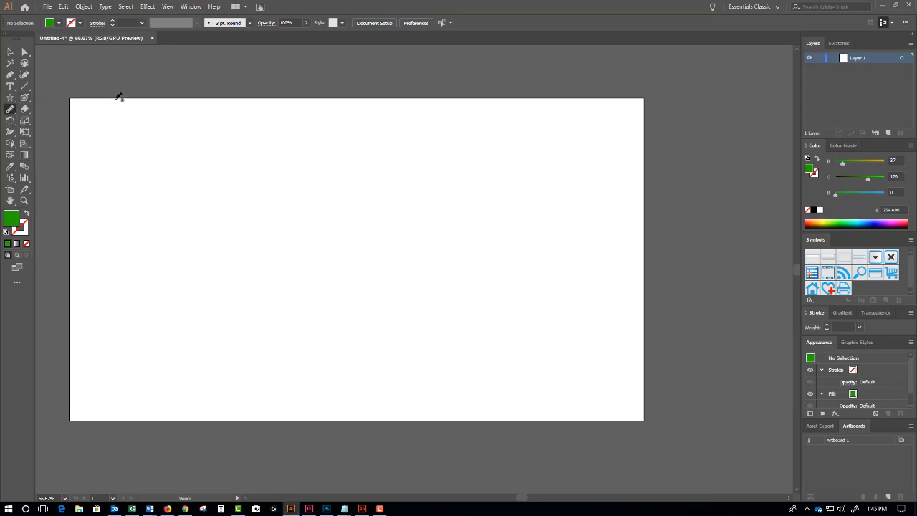
mouse_move(118, 96)
mouse_down()
mouse_move(175, 145)
mouse_move(149, 160)
mouse_move(196, 216)
mouse_move(164, 232)
mouse_move(183, 275)
mouse_move(169, 301)
mouse_move(185, 362)
mouse_move(160, 426)
mouse_move(134, 428)
mouse_up()
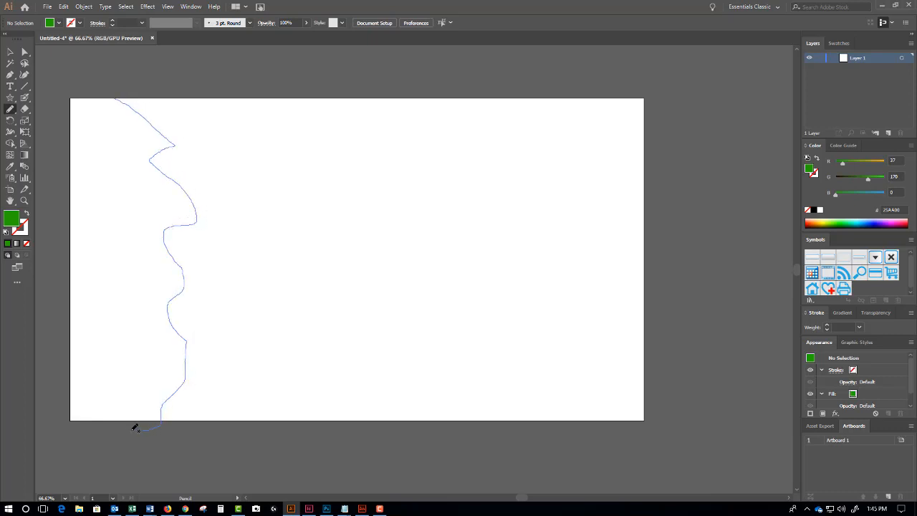
drag(71, 428, 60, 325)
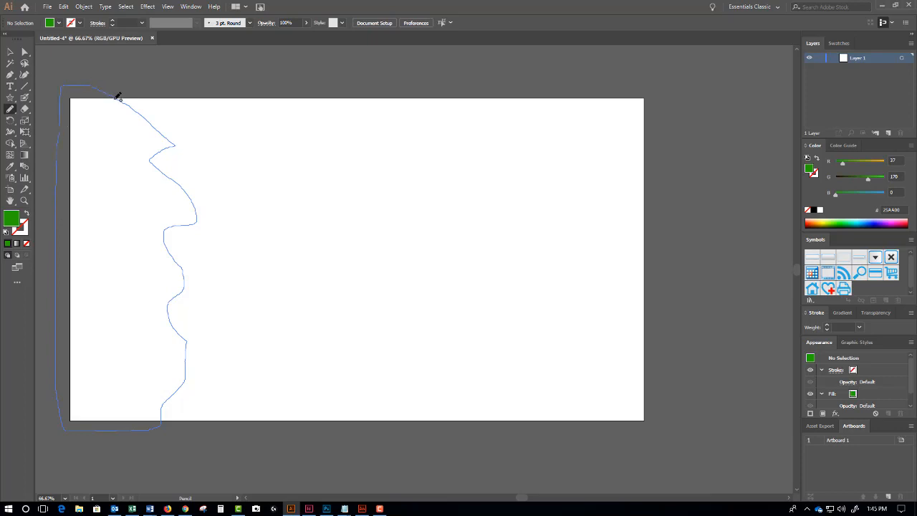
drag(118, 96, 119, 94)
key(slash)
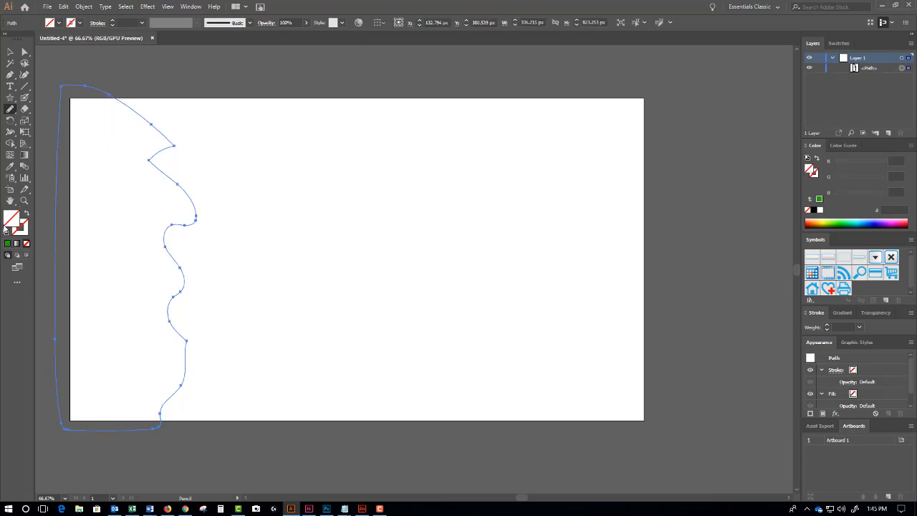
double_click(19, 224)
text(34EF00)
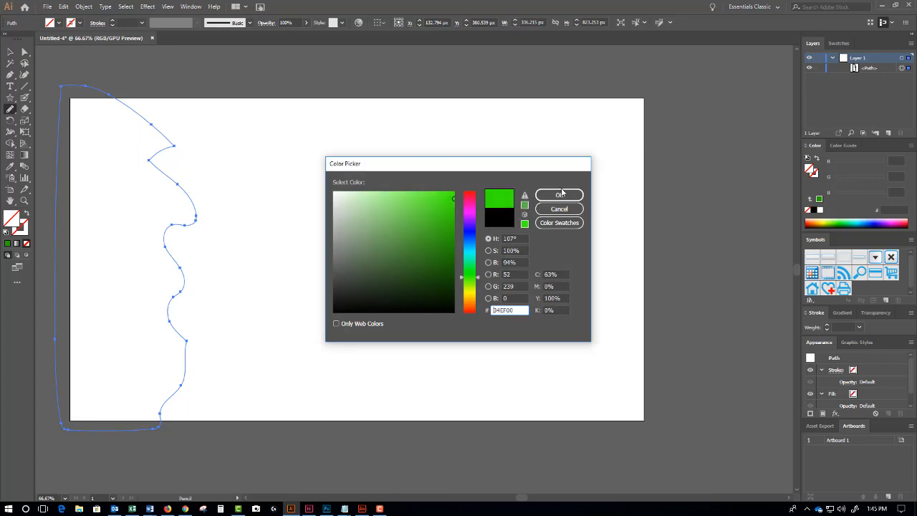
click(556, 197)
- Duplicate the green shape, rotate the copy 180 degrees, and move it to the right edge
click(11, 52)
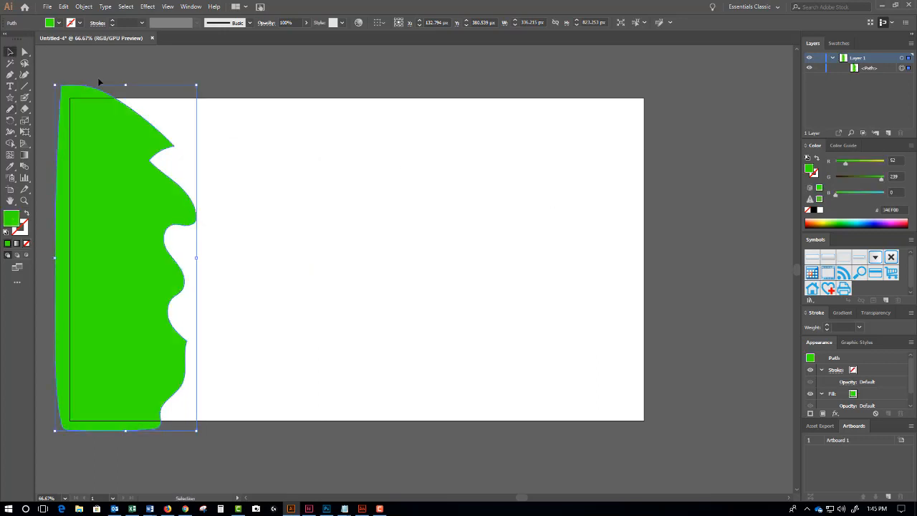
click(97, 77)
drag(133, 189, 476, 198)
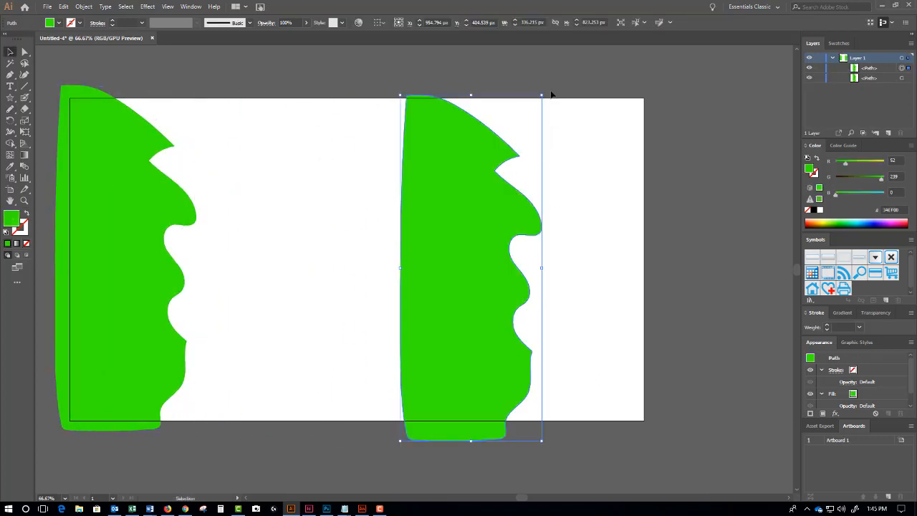
drag(546, 92, 424, 377)
drag(470, 259, 569, 259)
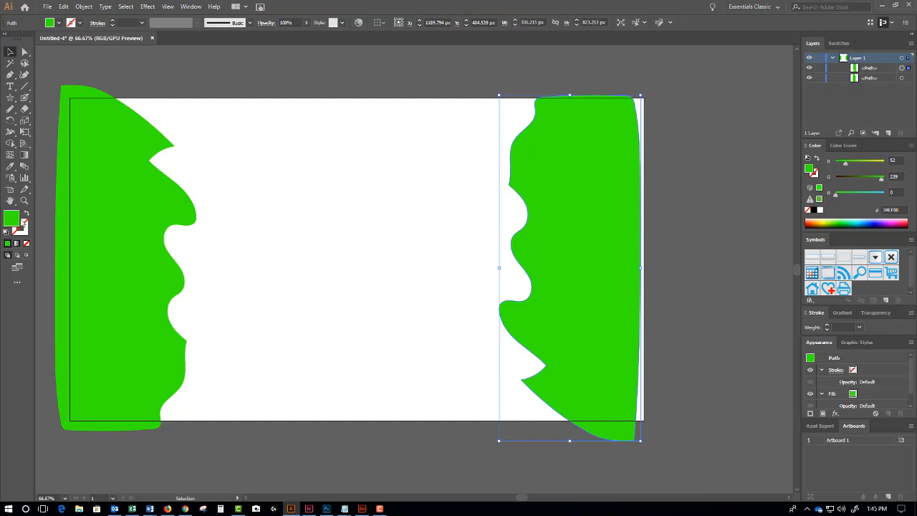
- Fill the right-hand copy with dark green 114400
double_click(10, 220)
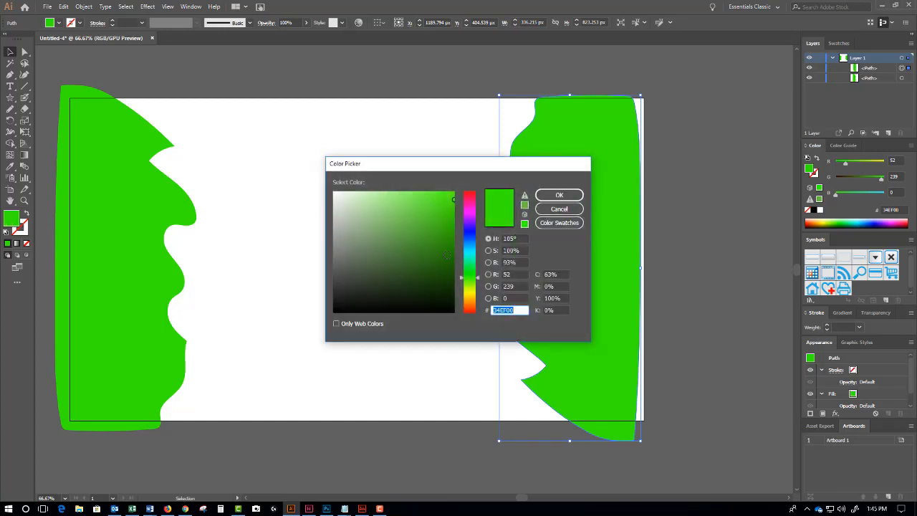
text(114400)
click(559, 195)
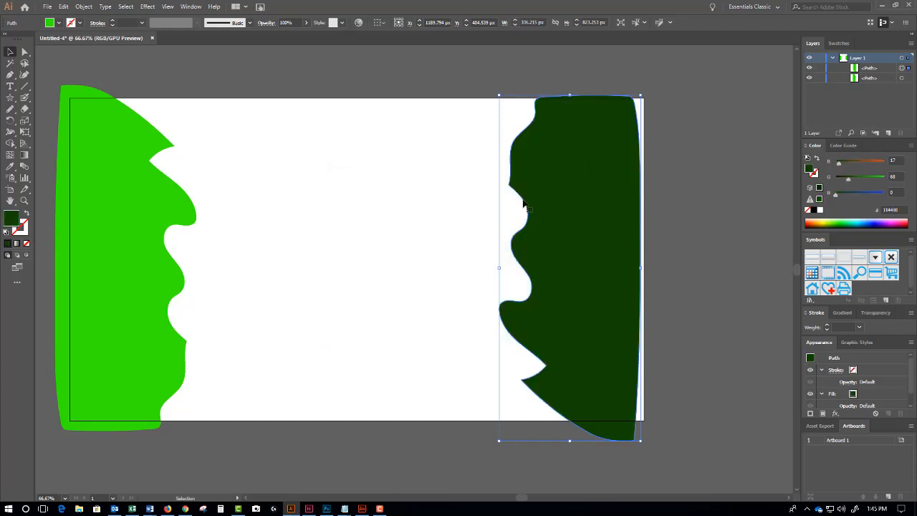
click(281, 201)
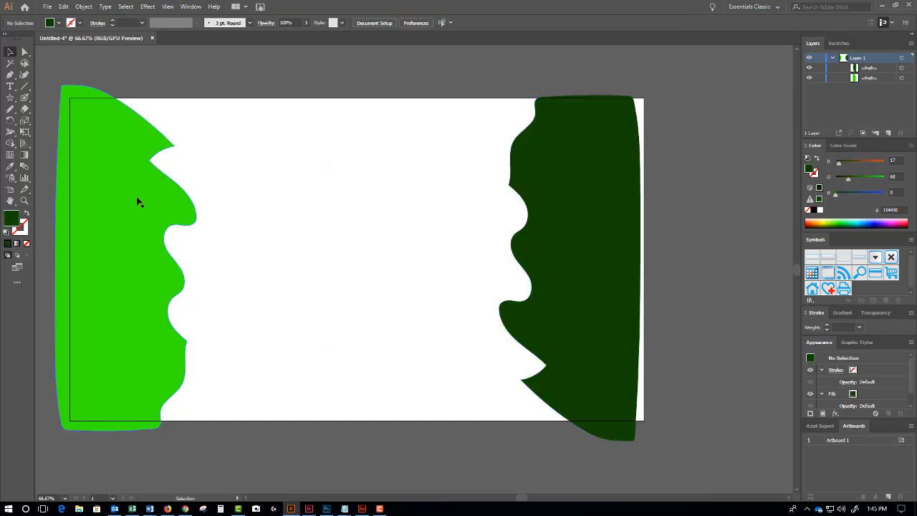
click(24, 166)
- Blend the bright green shape into the dark green shape with the Blend tool
click(566, 199)
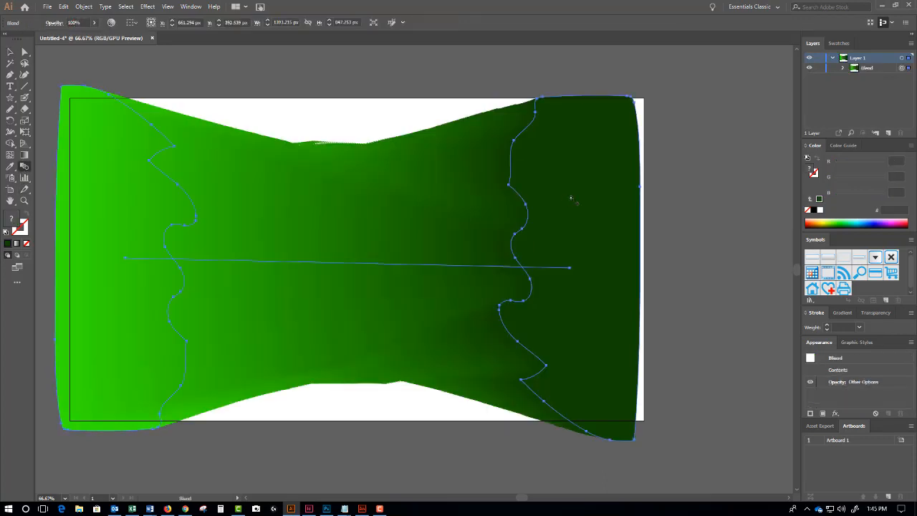
key(ctrl+z)
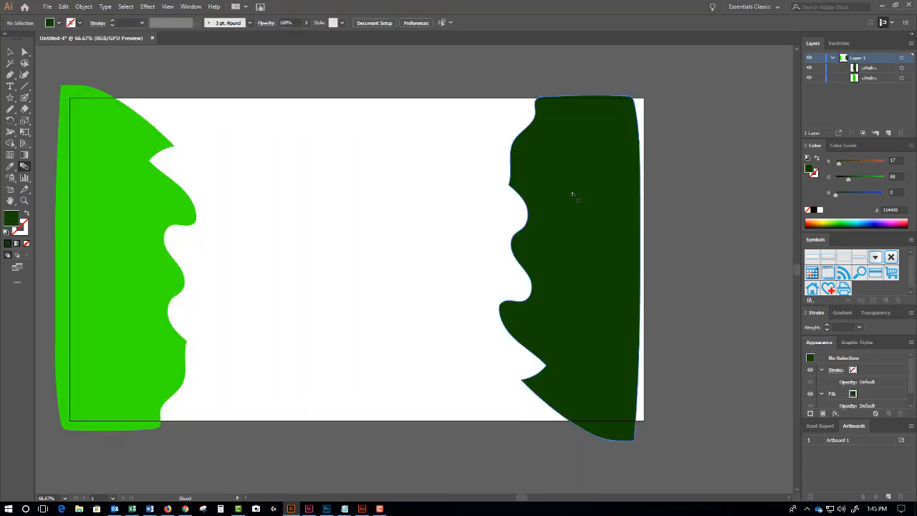
click(124, 221)
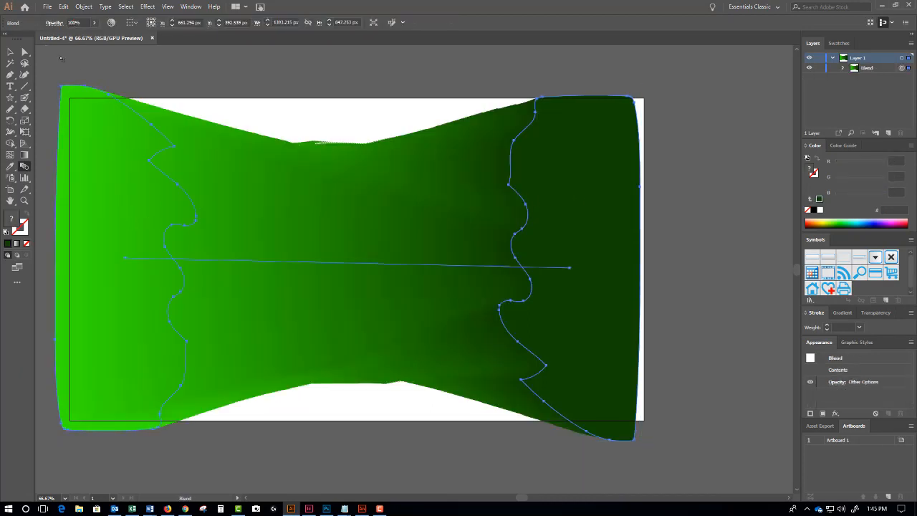
click(24, 51)
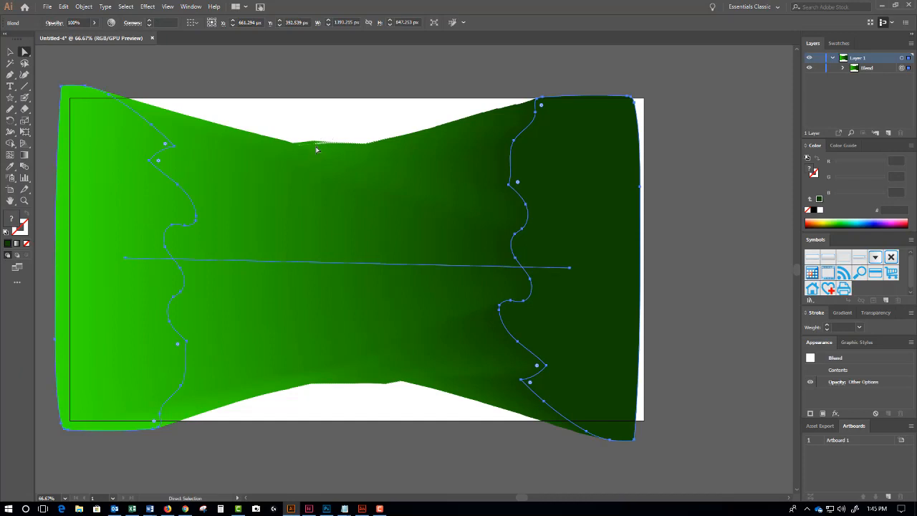
- In Blend Options, set Spacing to Specified Steps with Preview on and select the step count
double_click(25, 166)
click(643, 250)
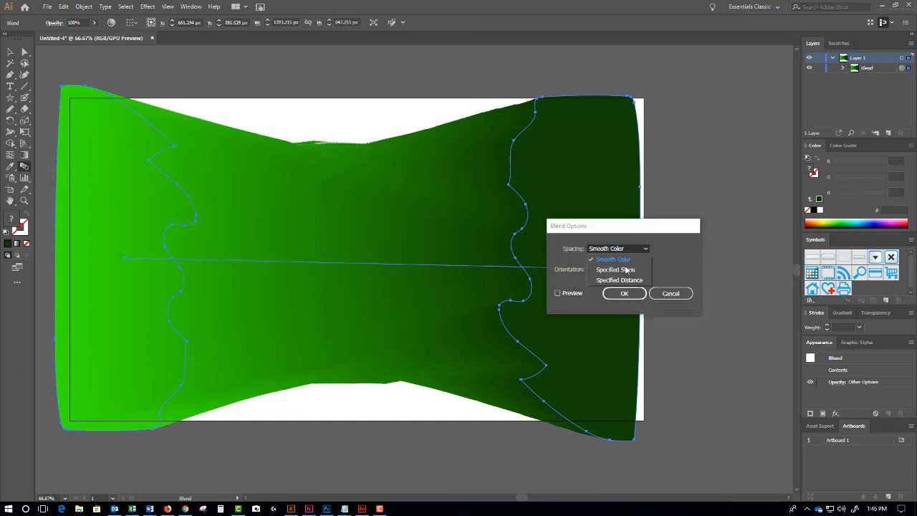
click(609, 267)
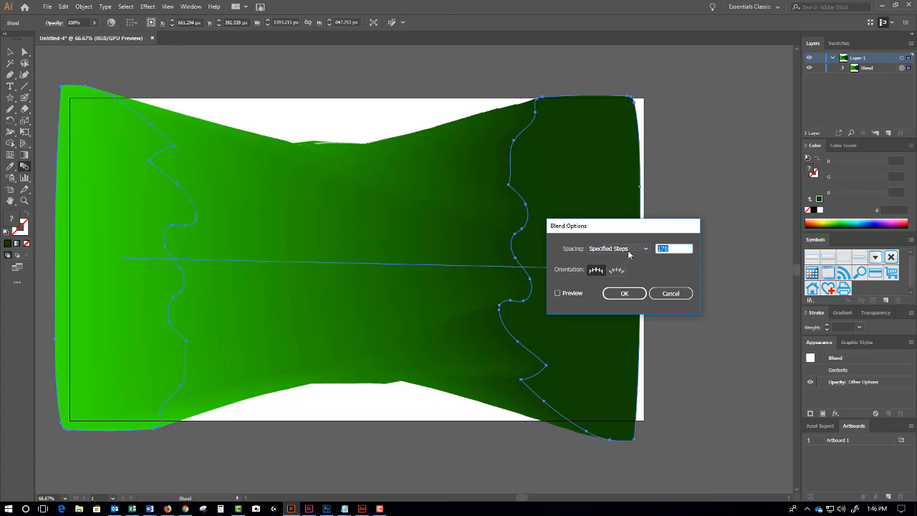
click(557, 293)
click(669, 247)
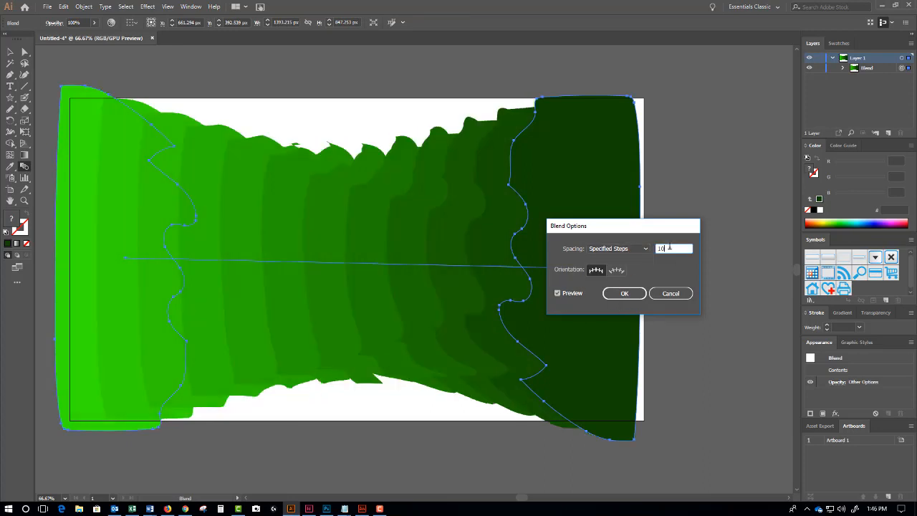
double_click(669, 248)
- Apply the 10-step blend and convert an anchor on the dark shape's wavy edge into a curve
click(624, 293)
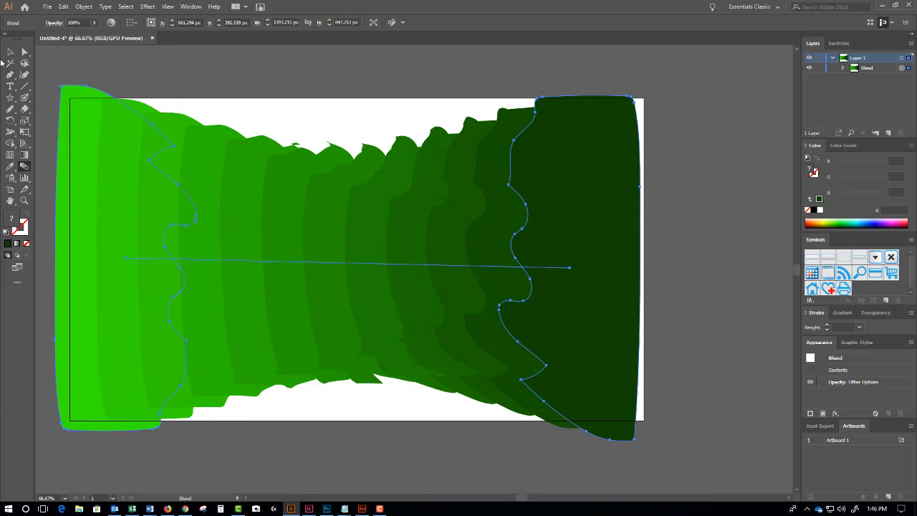
click(25, 51)
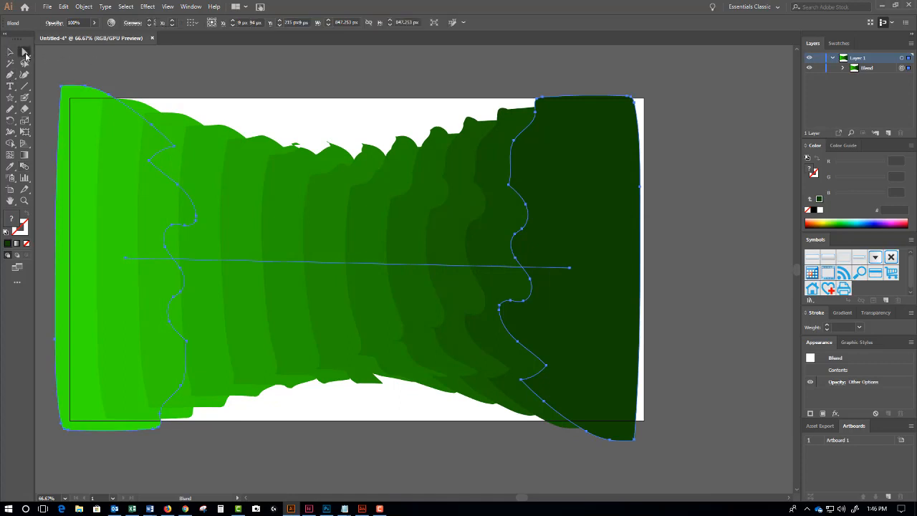
click(508, 185)
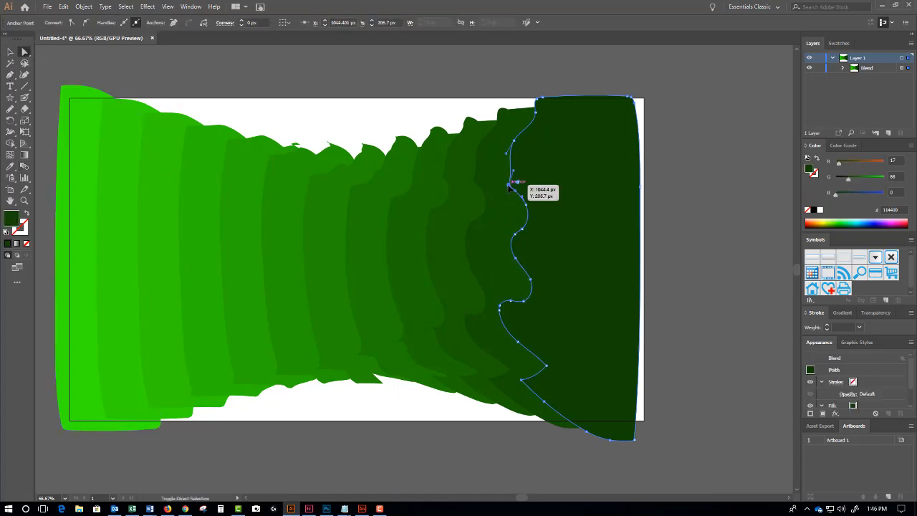
key(shift+c)
mouse_move(508, 185)
mouse_down()
mouse_move(511, 199)
mouse_move(503, 174)
mouse_up()
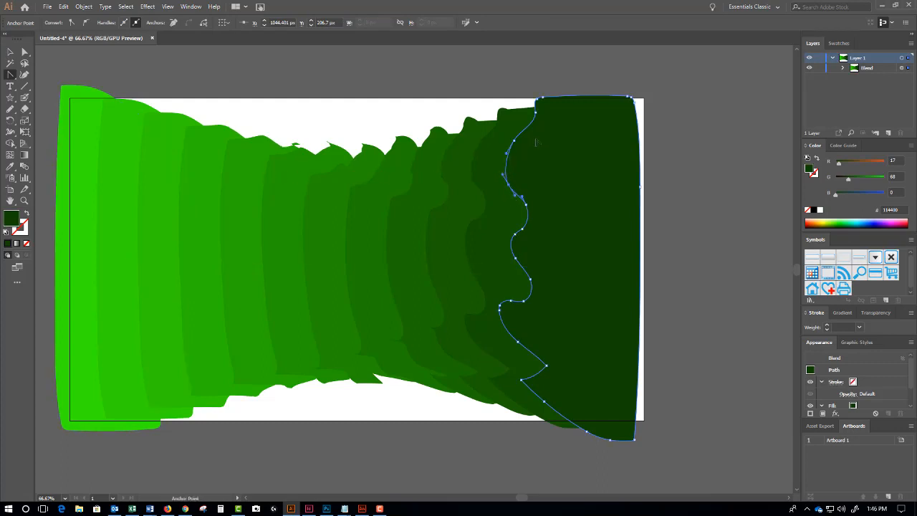
- Convert an upper and a lower anchor on the bright green shape's edge, then reselect the blend
key(a)
click(166, 211)
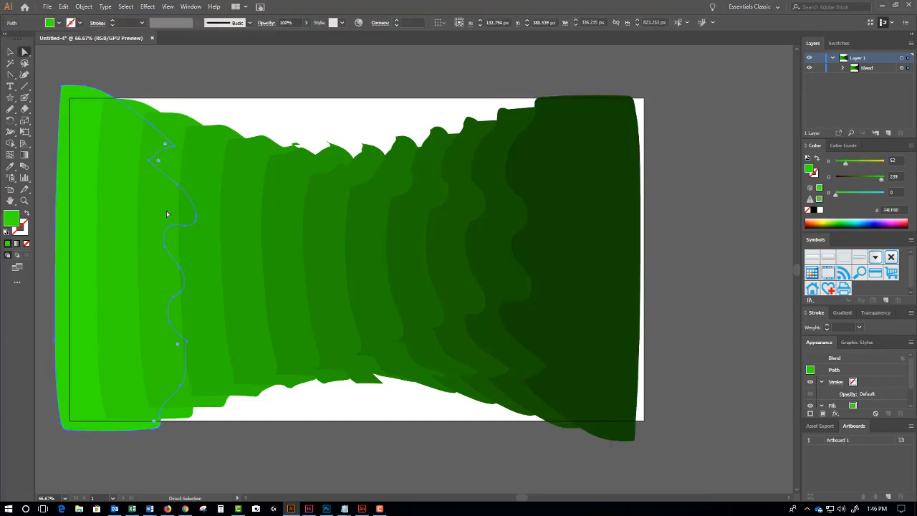
click(174, 147)
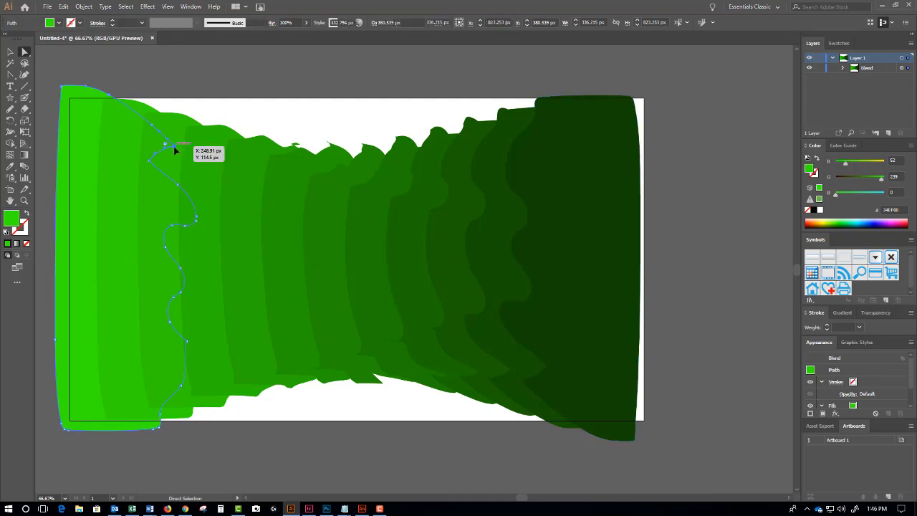
key(shift+c)
click(176, 146)
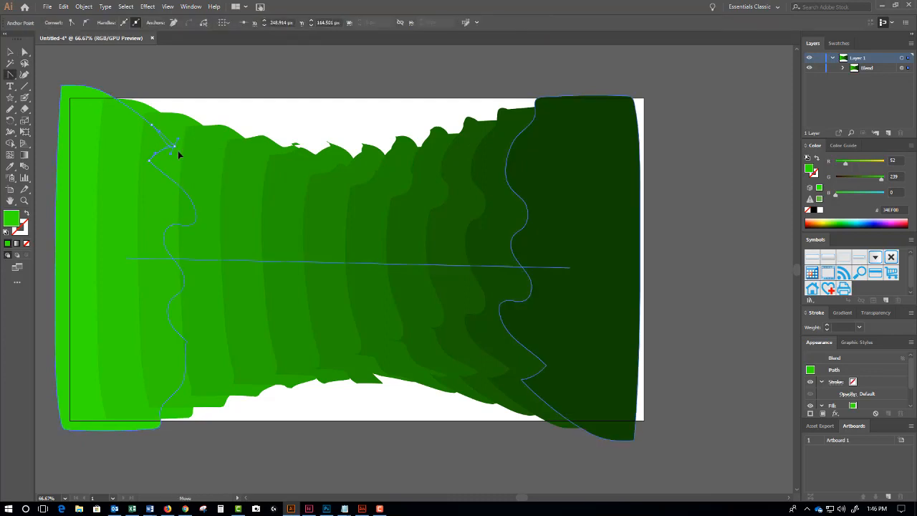
click(176, 165)
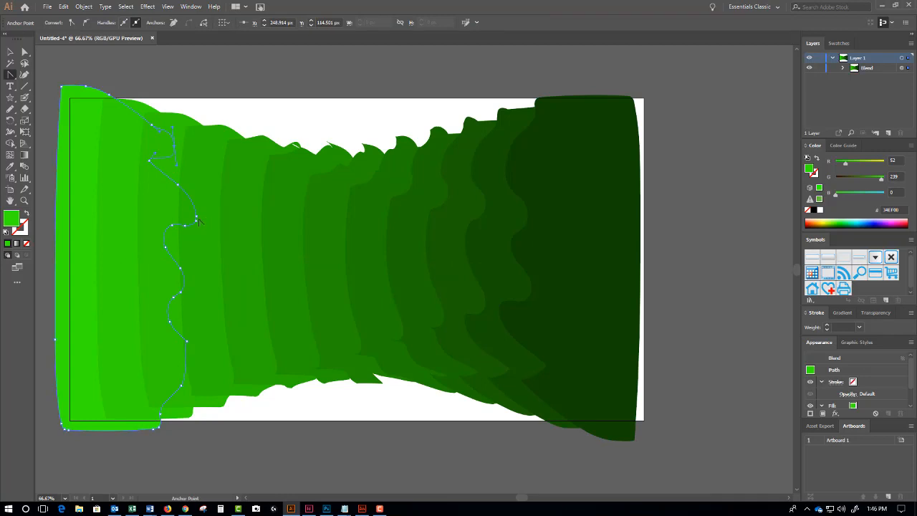
click(187, 343)
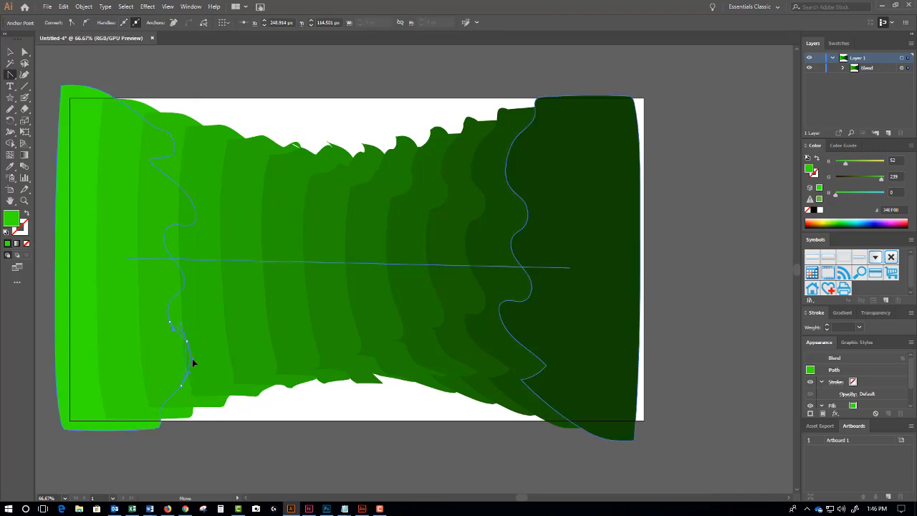
click(192, 360)
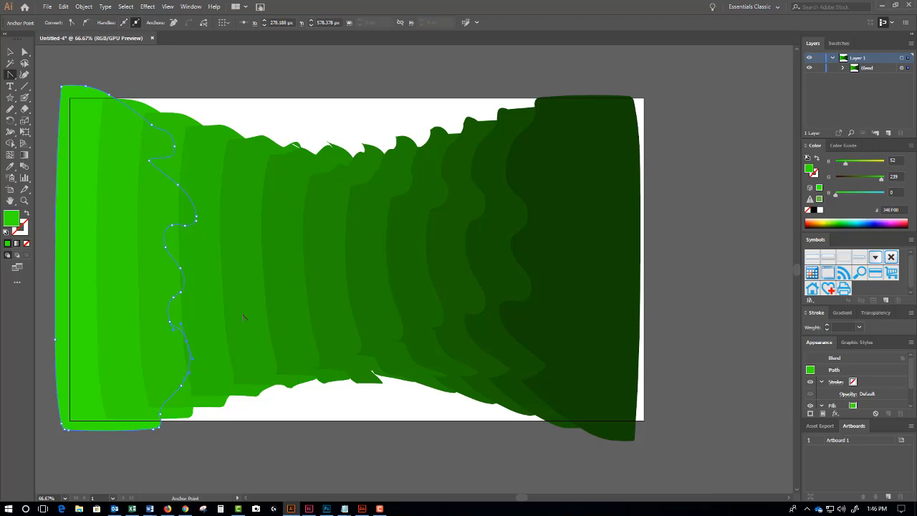
click(10, 52)
click(348, 201)
key(ctrl+minus)
key(ctrl+minus)
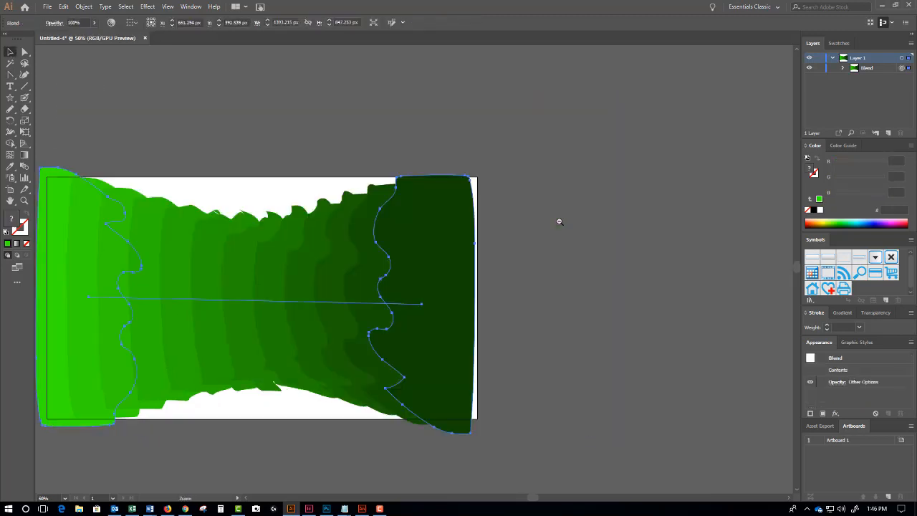
- Enlarge the green blend around its centre and reposition it
drag(360, 234, 455, 162)
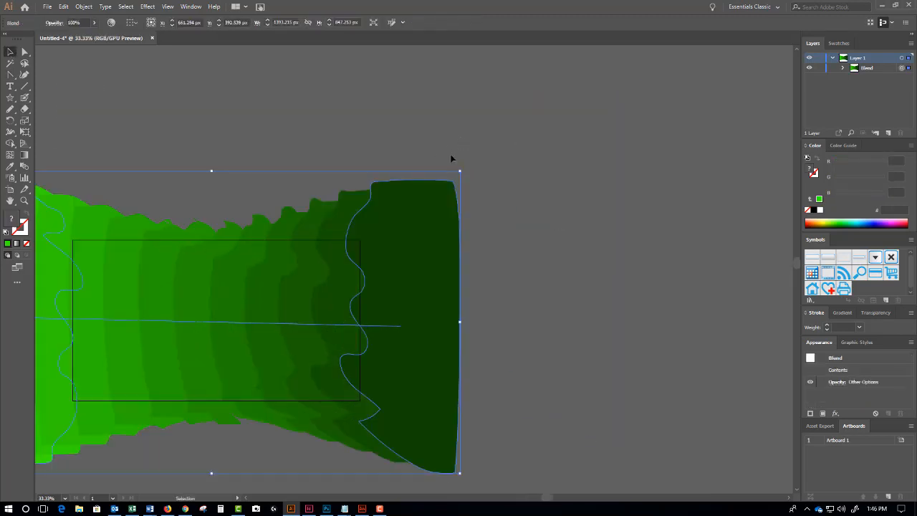
drag(383, 224, 537, 176)
mouse_move(544, 211)
mouse_down()
mouse_move(528, 217)
mouse_move(551, 215)
mouse_up()
click(418, 400)
- Zoom in to inspect the blend steps, then select the whole blend and delete it
key(ctrl+plus)
key(ctrl+plus)
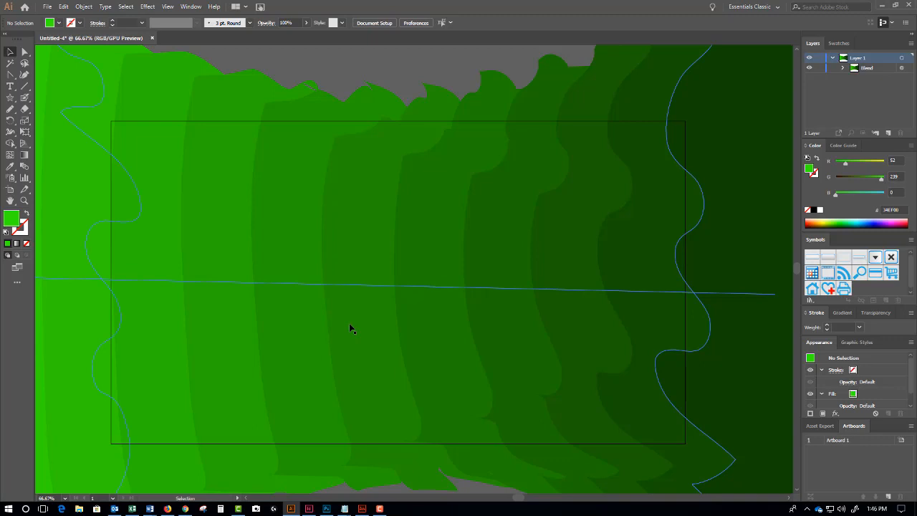
key(ctrl+plus)
drag(351, 327, 329, 367)
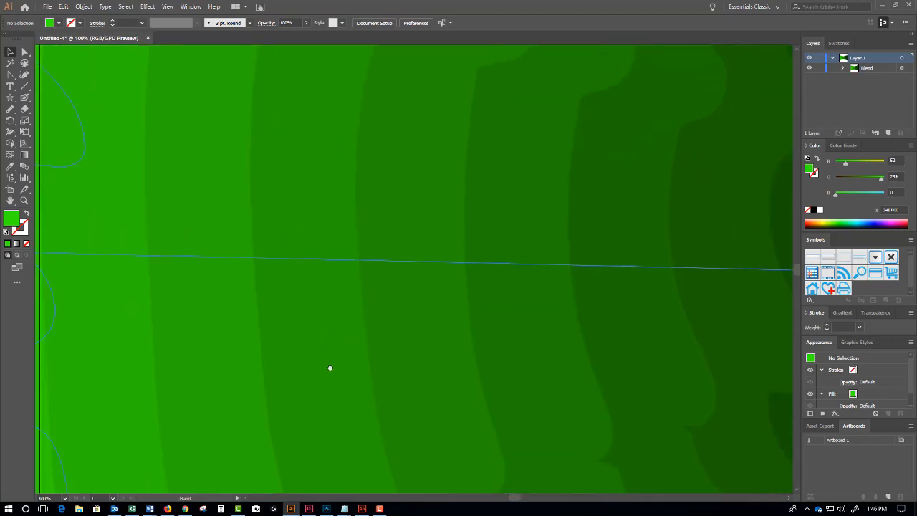
click(426, 225)
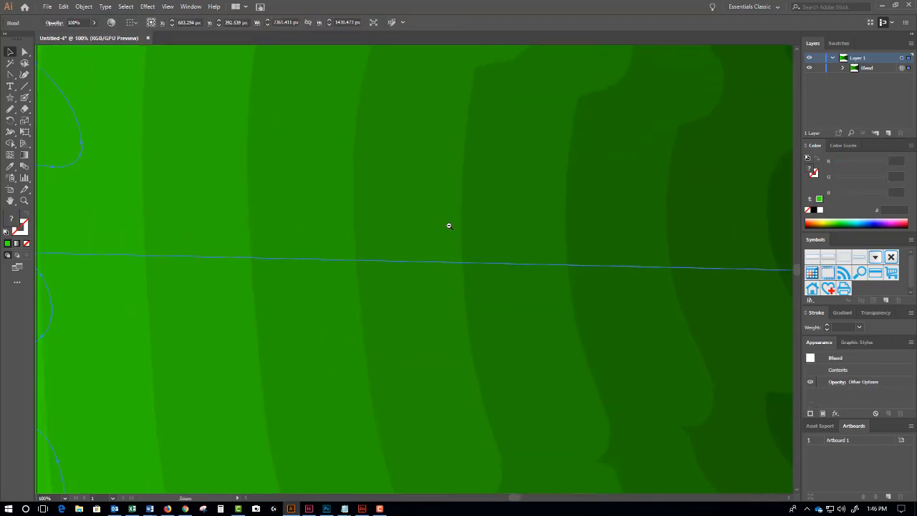
ctrl+alt+click(449, 225)
ctrl+alt+click(449, 226)
ctrl+alt+click(449, 225)
click(384, 137)
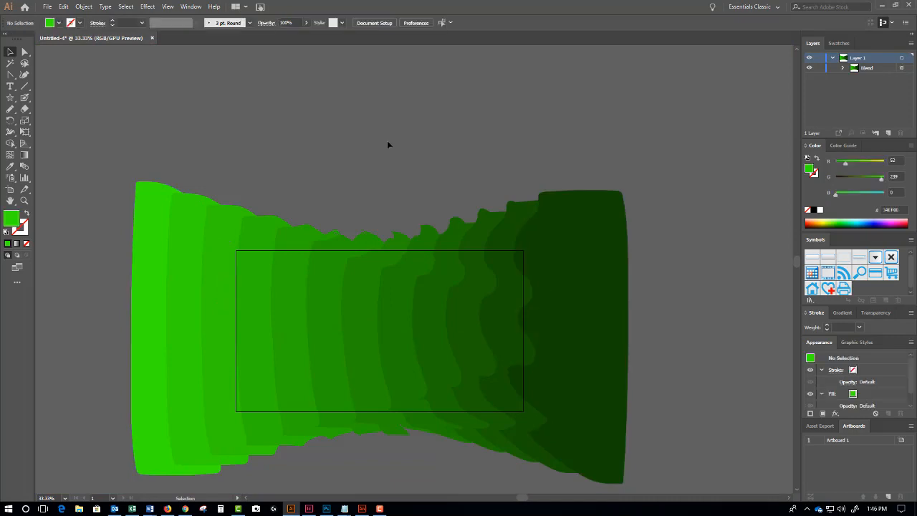
click(573, 274)
key(Delete)
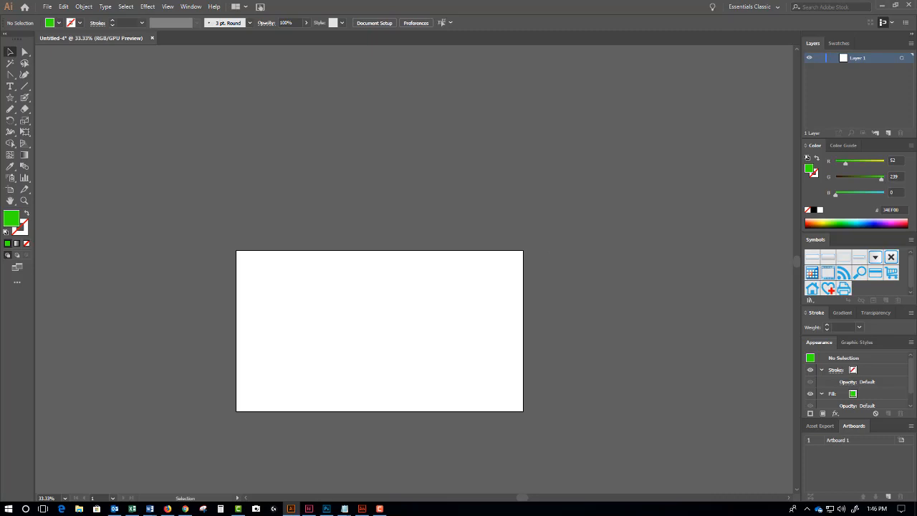
- Draw three stacked circles with the Ellipse tool: a large, a medium and a small one
click(14, 101)
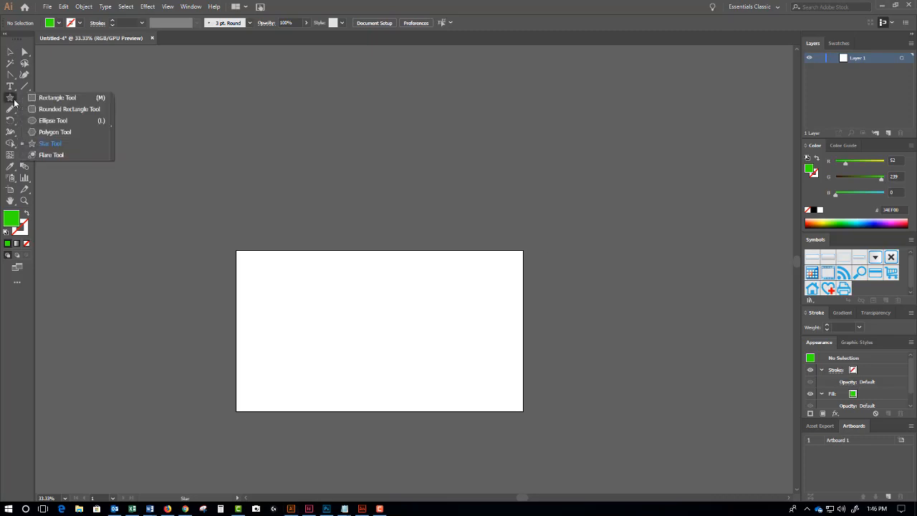
click(43, 120)
drag(304, 305, 397, 388)
drag(337, 319, 389, 371)
drag(362, 331, 380, 348)
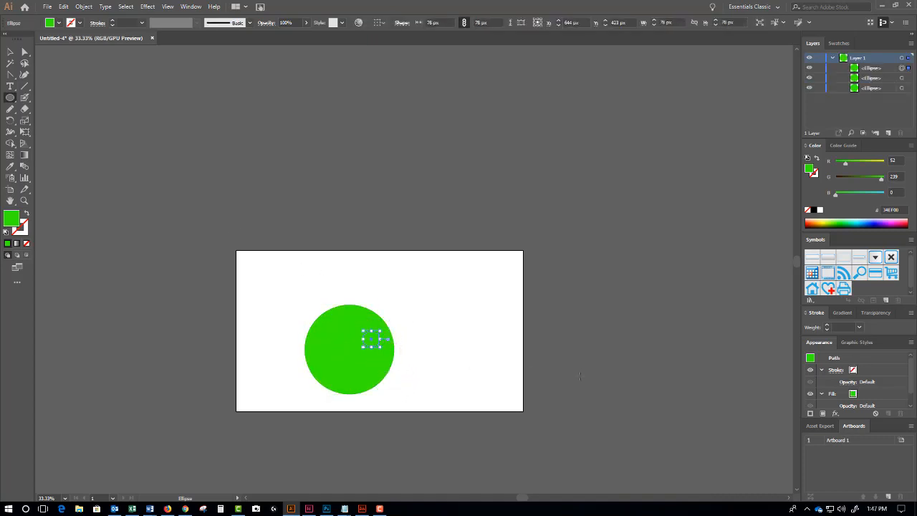
- Fill the large circle dark green 051600 and keep the middle circle's bright green fill
click(10, 51)
click(316, 324)
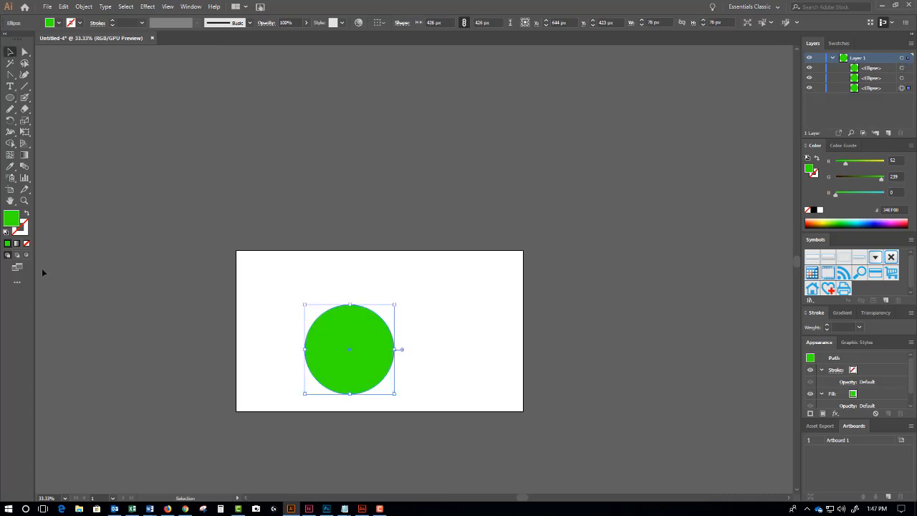
double_click(11, 218)
click(440, 293)
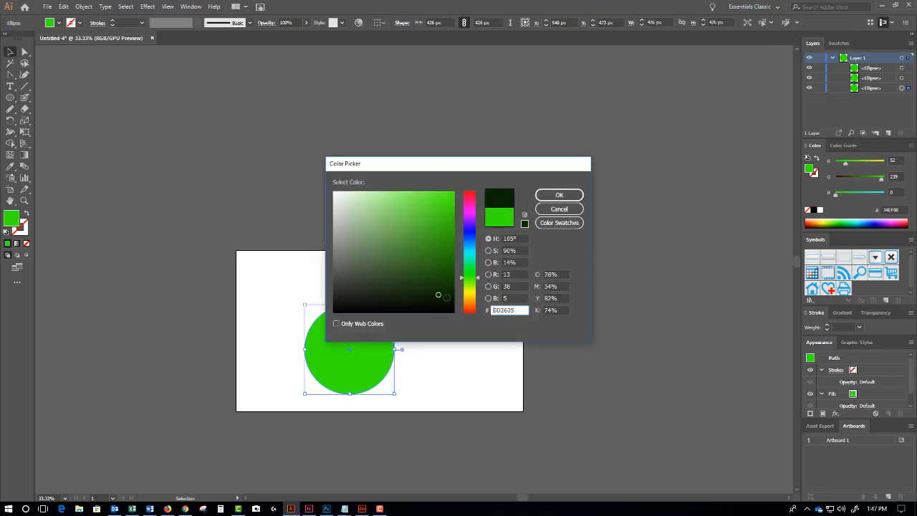
click(453, 302)
click(559, 195)
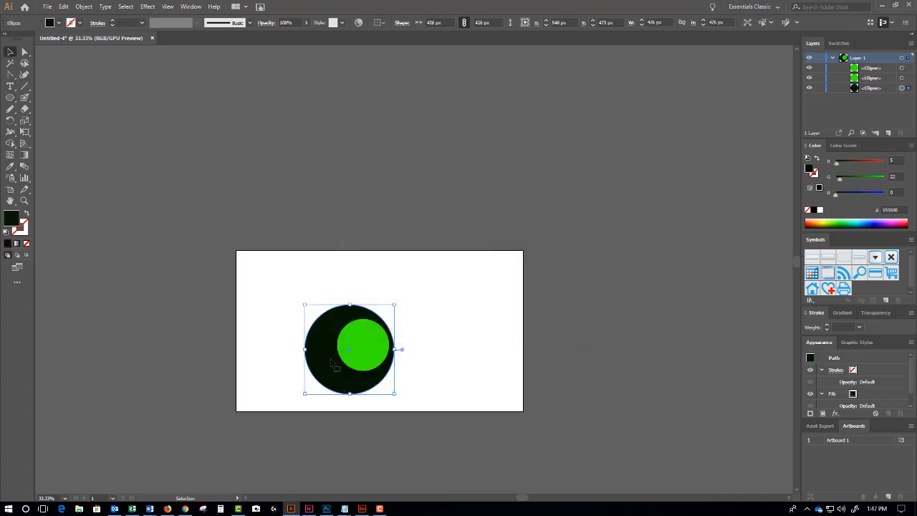
click(343, 351)
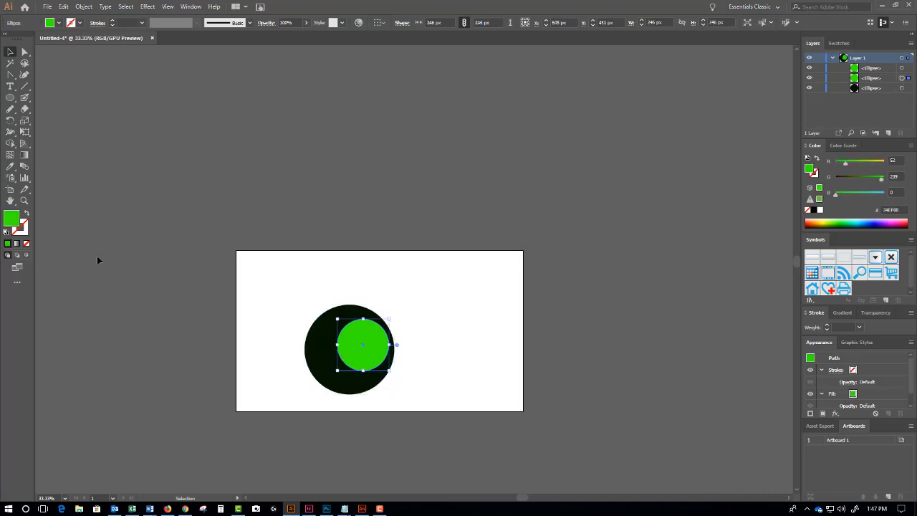
click(25, 215)
key(shift+x)
- Fill the small top circle white FFFFFF as a highlight
click(371, 342)
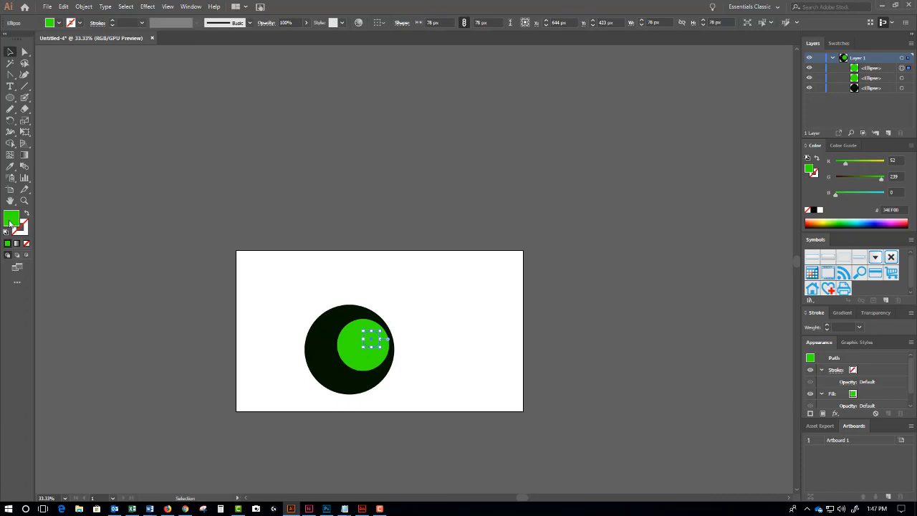
double_click(10, 222)
key(Return)
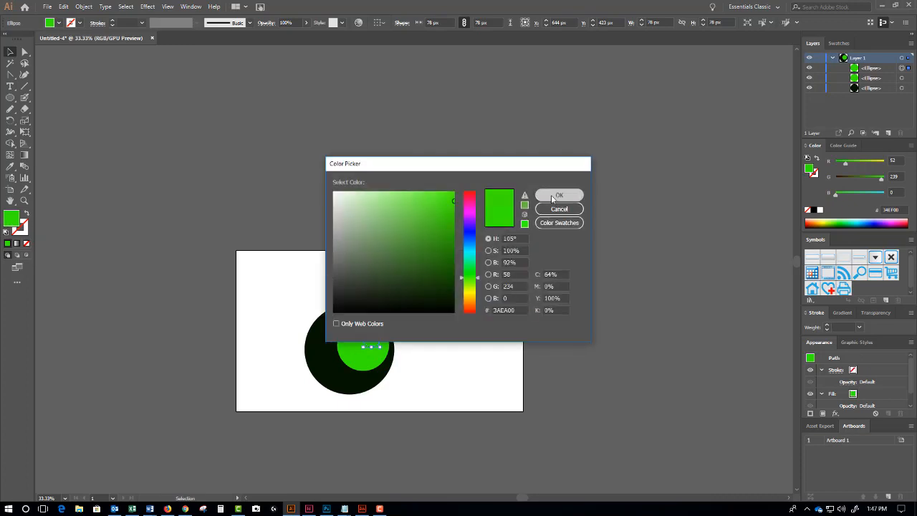
double_click(10, 219)
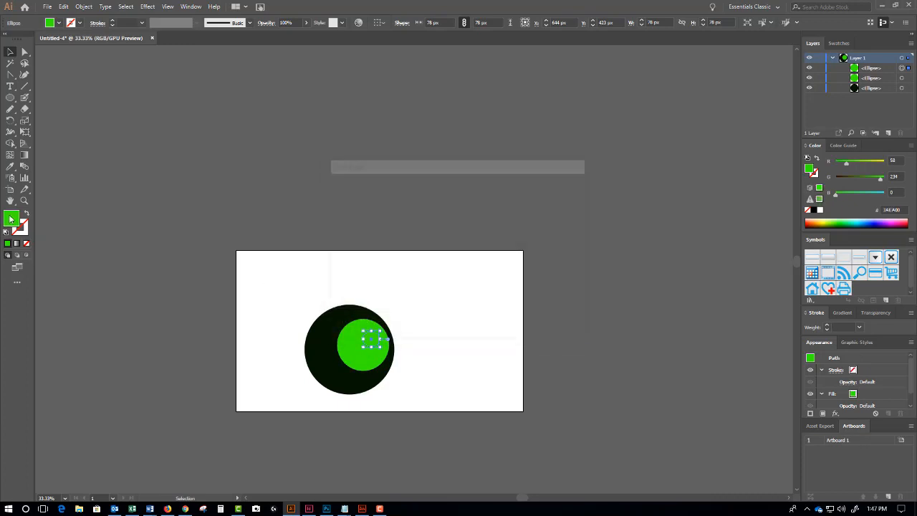
text(ffffff)
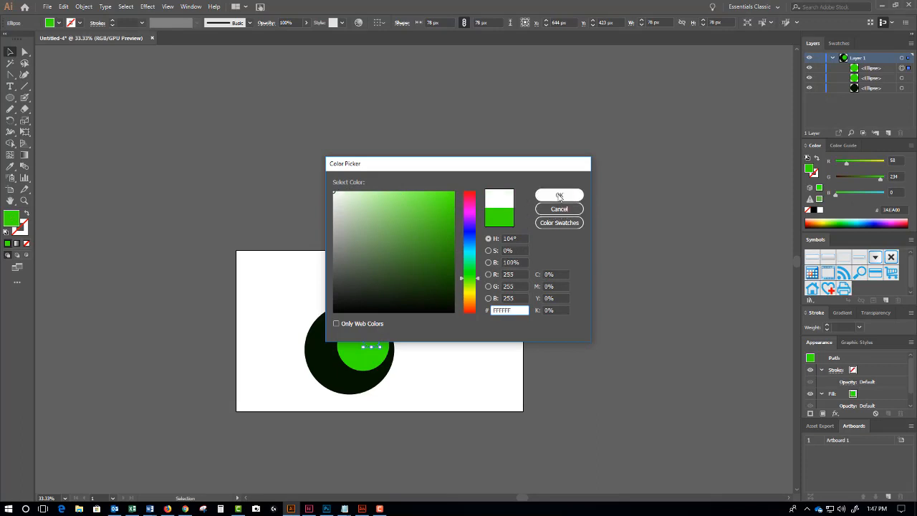
click(558, 196)
click(527, 195)
ctrl+click(394, 308)
ctrl+click(394, 308)
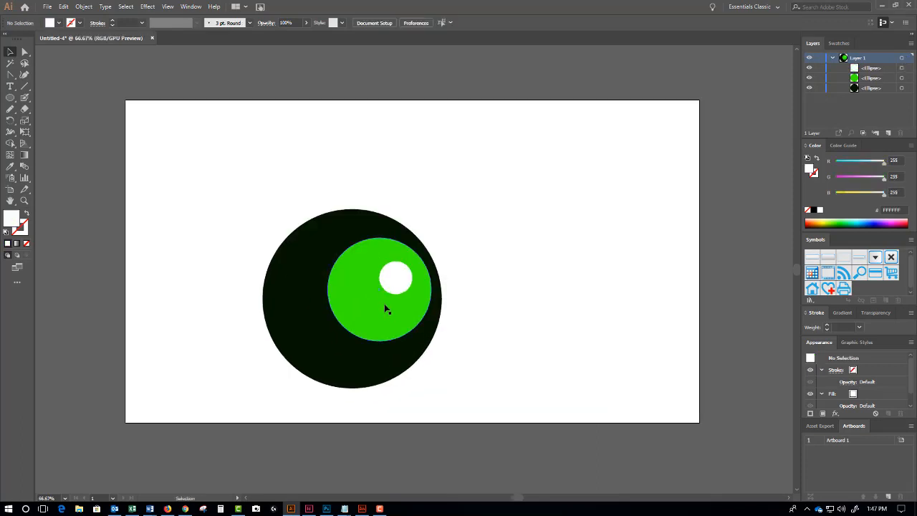
- Nudge the green and white circles left, then blend the white, green and dark circles
drag(384, 307, 382, 283)
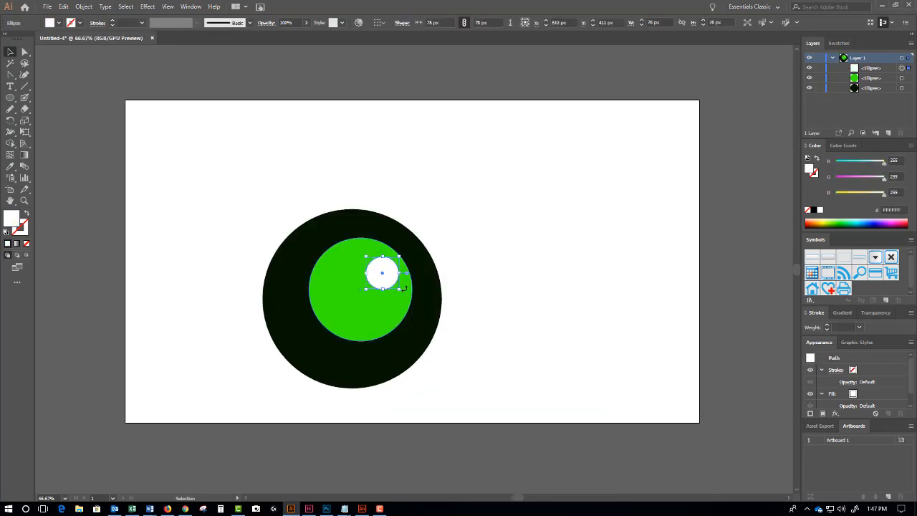
click(222, 239)
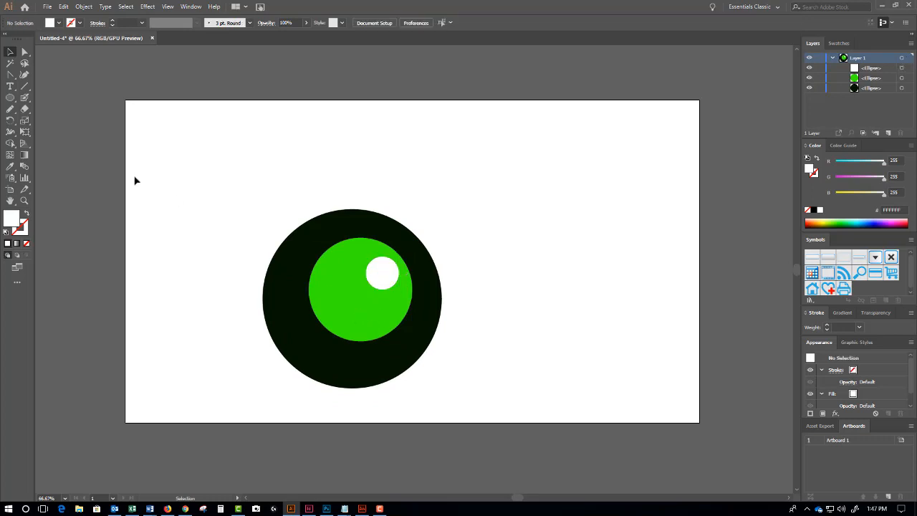
click(29, 167)
click(378, 278)
click(352, 307)
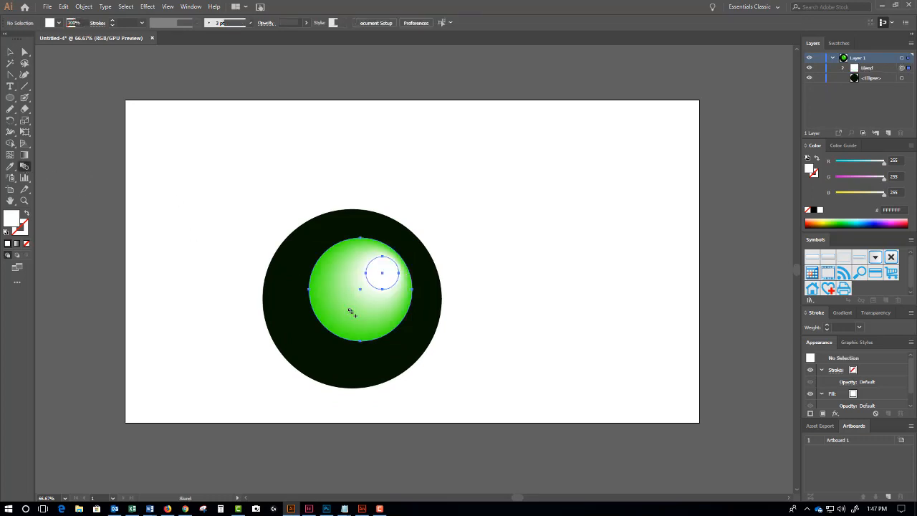
click(306, 343)
- Deselect the finished blend and zoom in on the sphere's highlight area
click(23, 54)
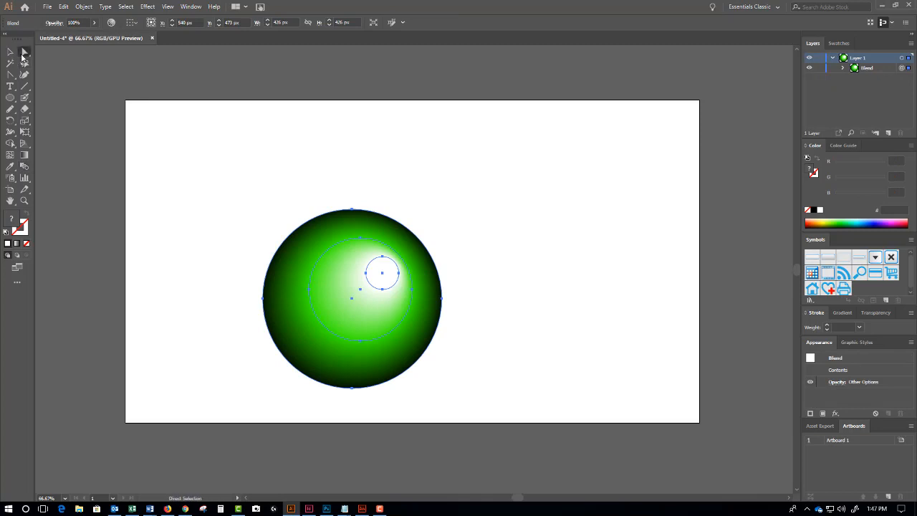
click(220, 141)
key(ctrl+space)
ctrl+click(406, 283)
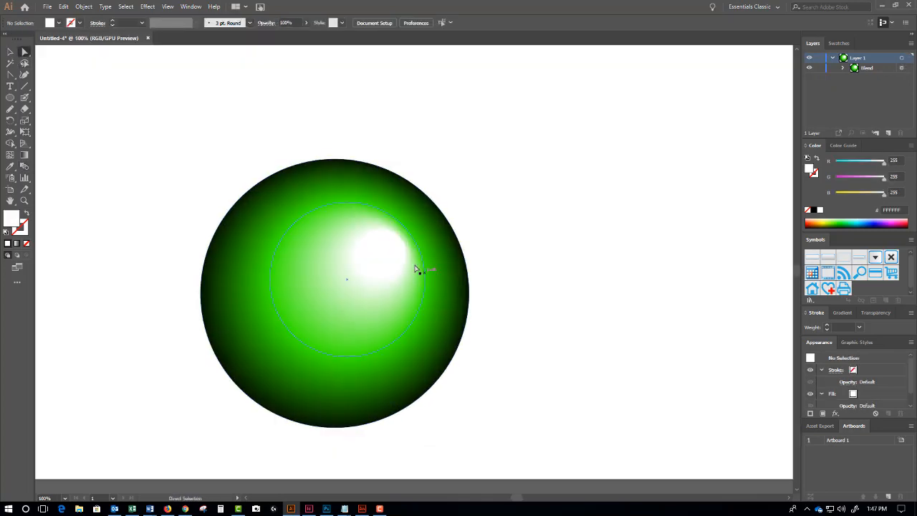
- Stretch the inner green shape's anchors outward and reposition and widen the white highlight
drag(416, 269, 368, 303)
drag(406, 246, 396, 221)
drag(338, 331, 339, 377)
drag(413, 294, 447, 296)
drag(341, 217, 334, 190)
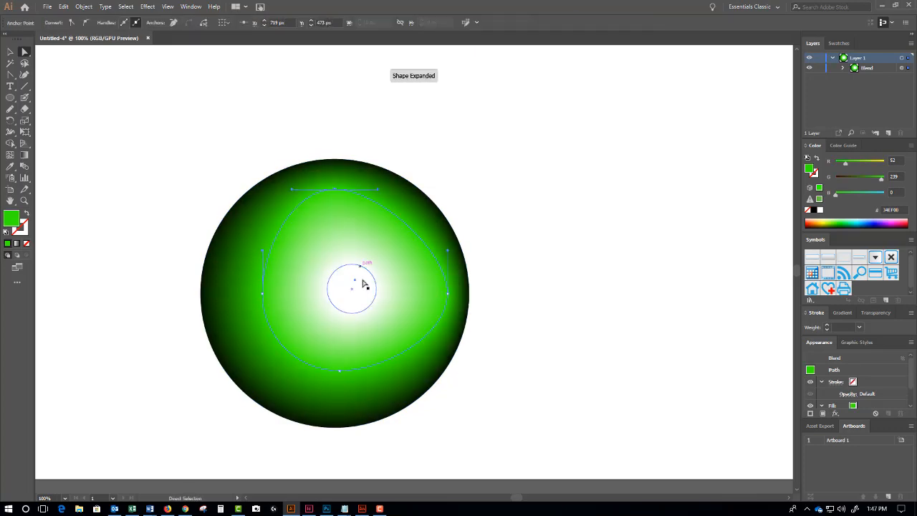
mouse_move(364, 283)
mouse_down()
mouse_move(341, 239)
mouse_move(390, 228)
mouse_move(371, 279)
mouse_up()
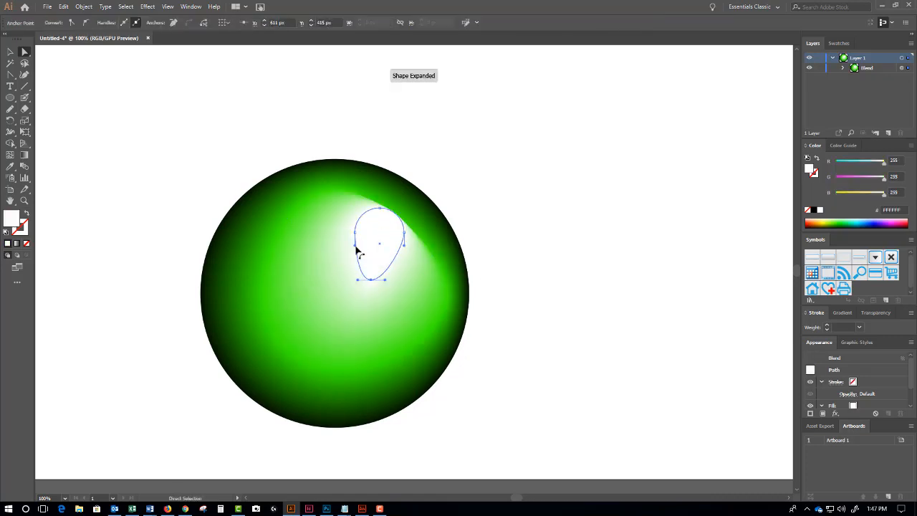
drag(355, 233, 373, 246)
- Check the whole sphere, then drag the outer circle's bottom anchor down-left
click(470, 205)
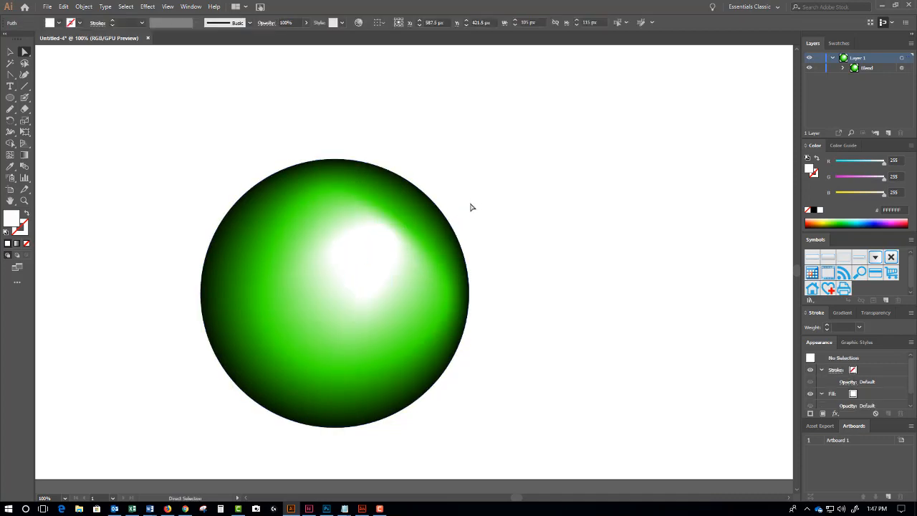
click(401, 218)
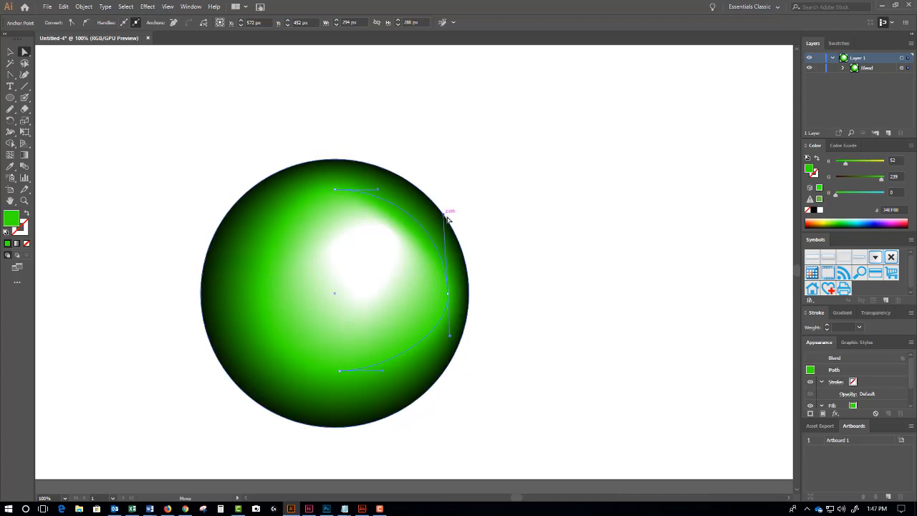
click(470, 317)
key(ctrl+minus)
ctrl+alt+click(448, 267)
drag(452, 313, 482, 298)
ctrl+click(421, 283)
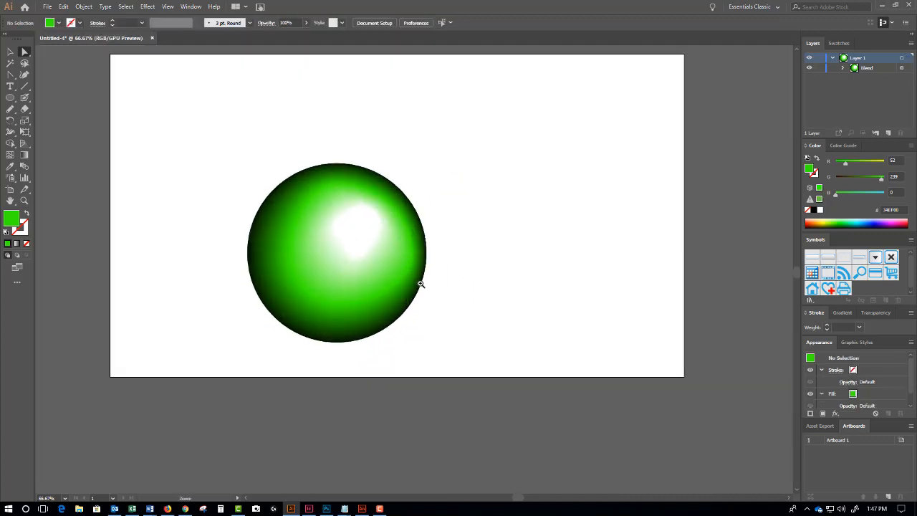
ctrl+click(420, 283)
drag(411, 333, 471, 380)
click(354, 349)
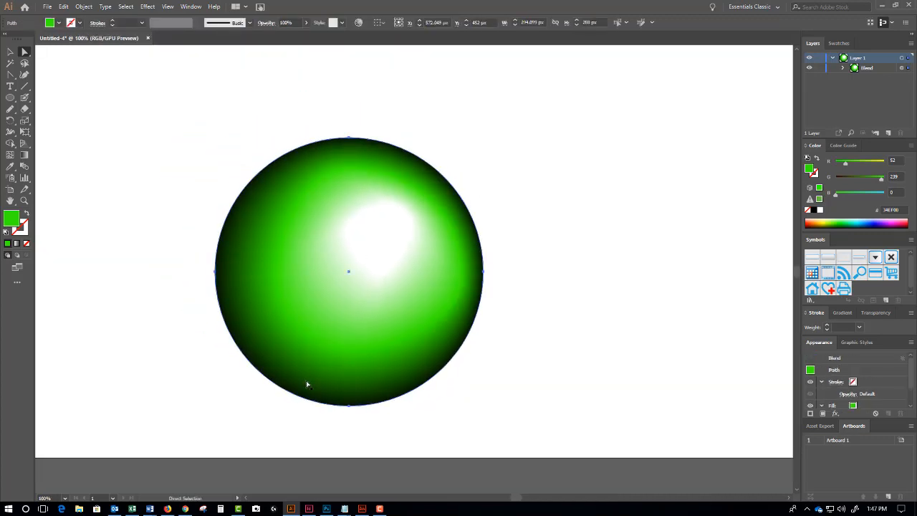
drag(351, 405, 325, 413)
- Undo the outer anchor drag and zoom out to 66.67% to view the finished sphere
key(ctrl+z)
click(585, 409)
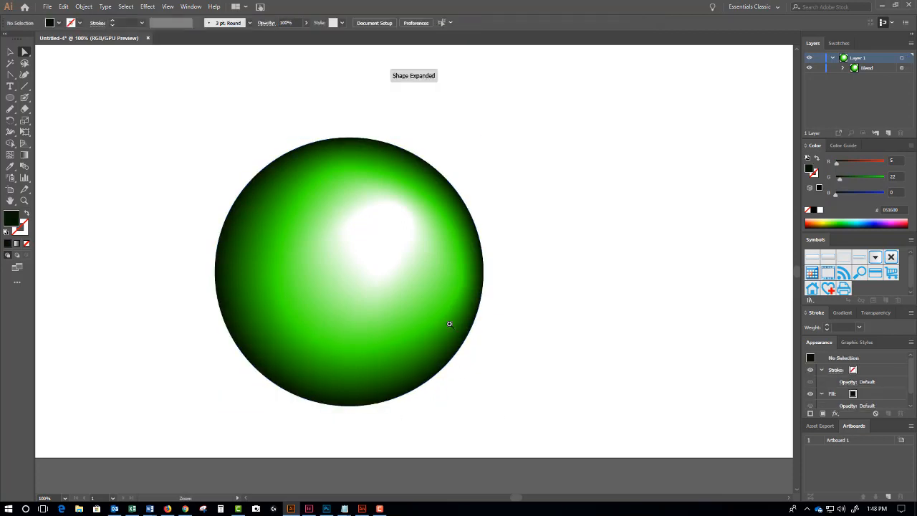
ctrl+alt+click(453, 285)
drag(431, 271, 487, 266)
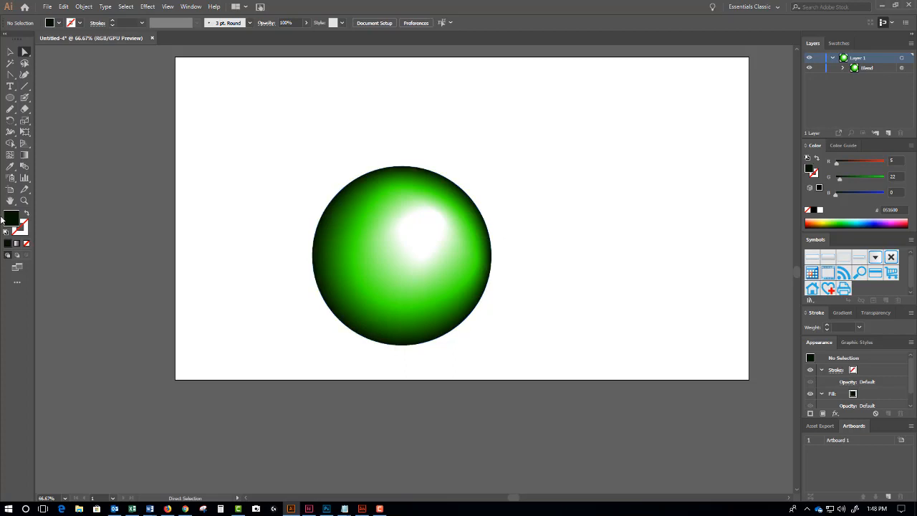
click(10, 51)
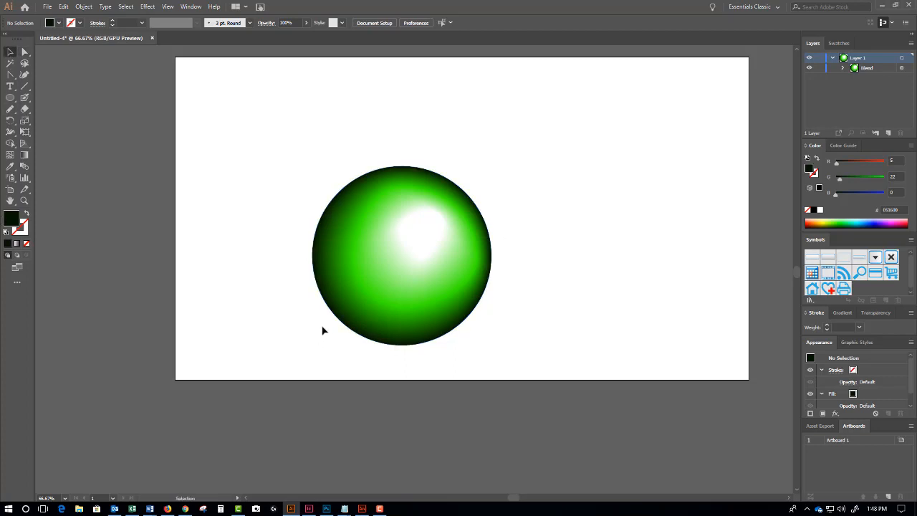